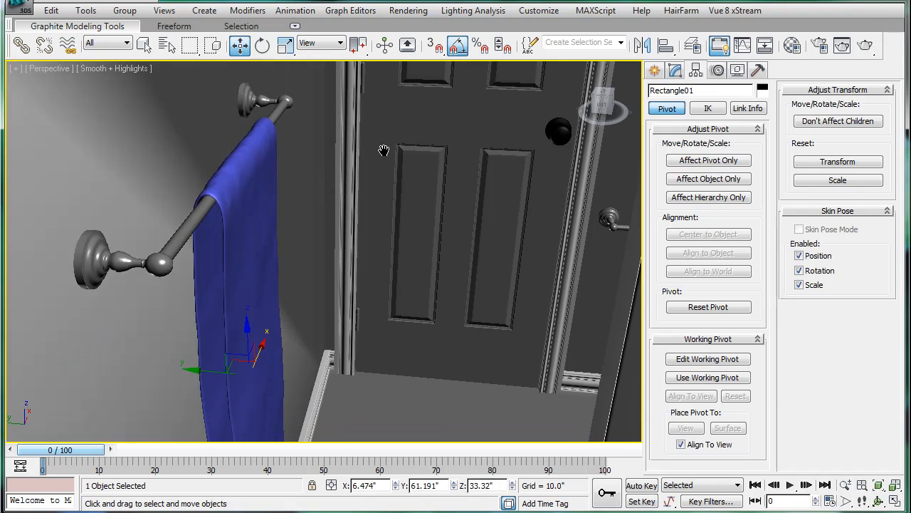
Clone the blue towel as a single independent copy raised about 0.2" along Z.
middle_click_drag(262, 205, 279, 216, "alt")
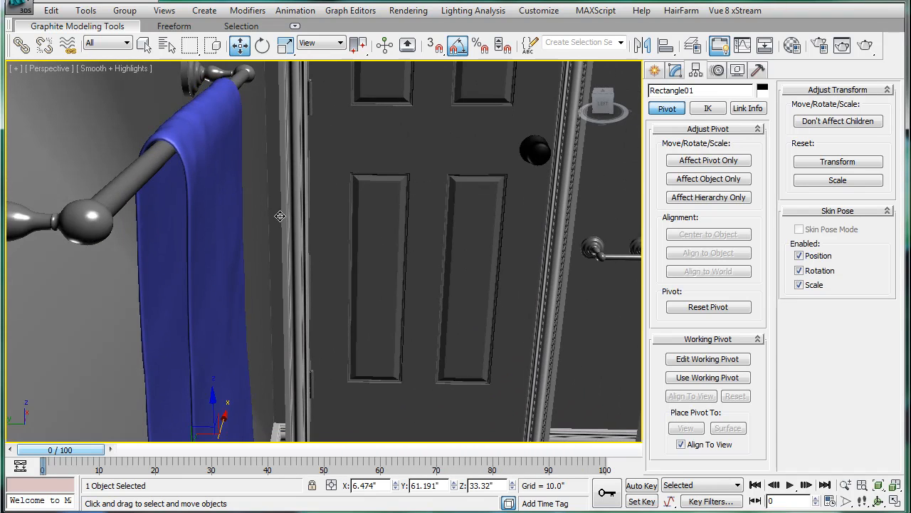
left_click(213, 407)
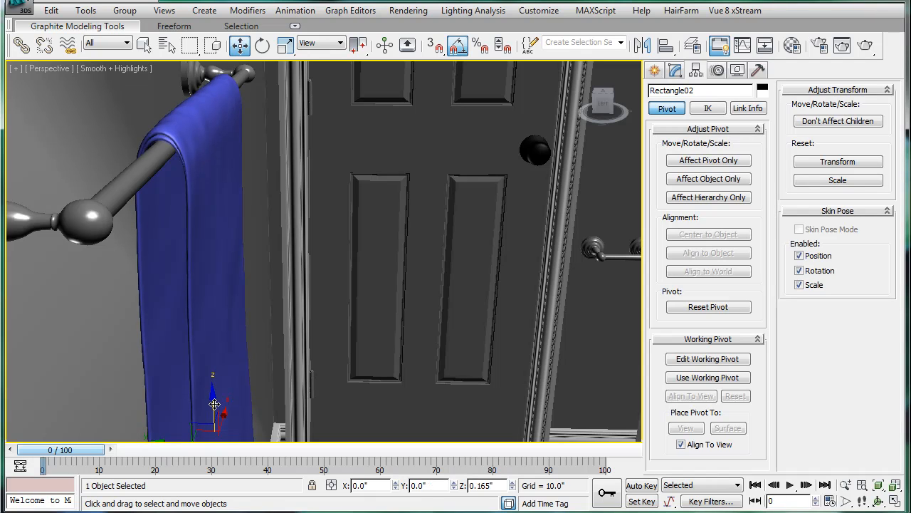
left_click_drag(214, 403, 215, 404, "shift")
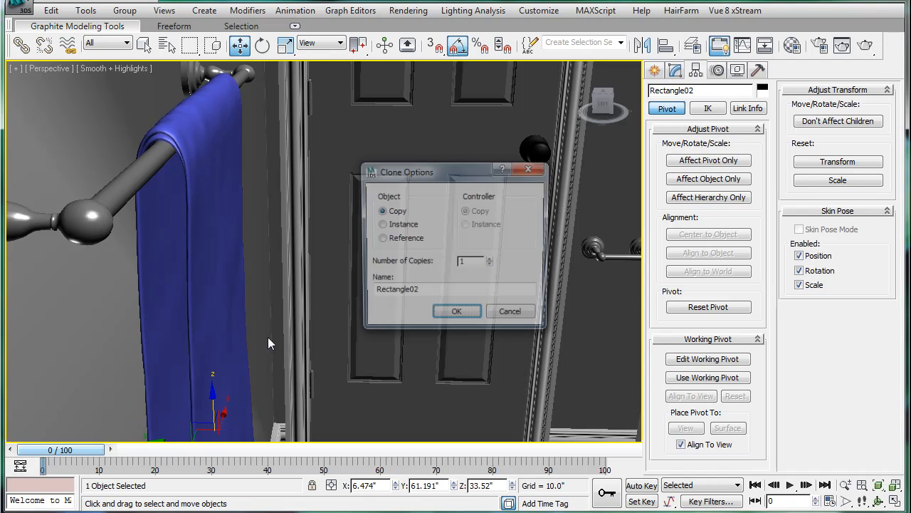
left_click(457, 315)
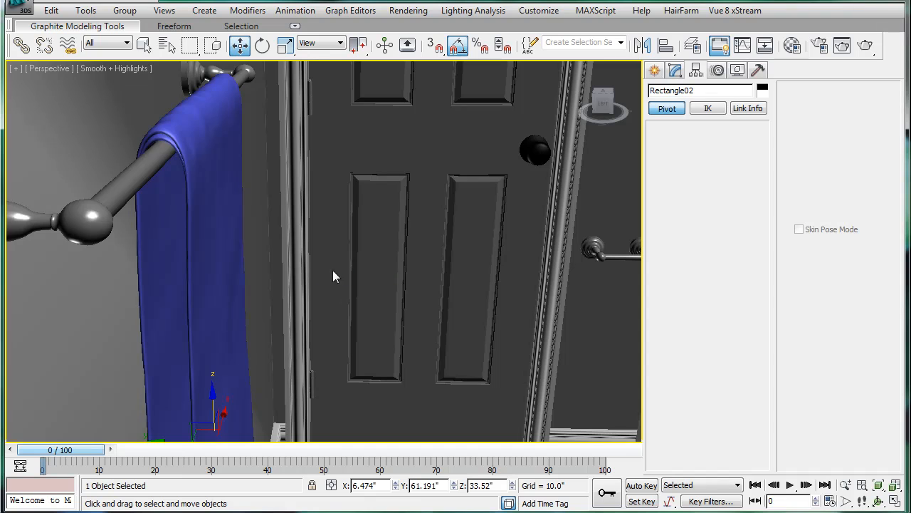
Slide the copied towel along the bar in X, shift both towels back together, and select the copy at about X 8.25".
key("z")
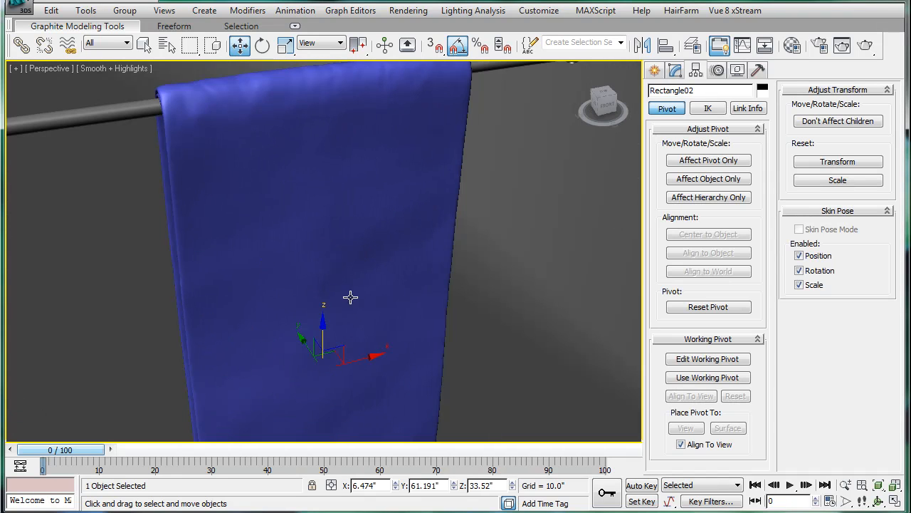
scroll(346, 269, "down", 3)
left_click_drag(333, 362, 388, 349)
left_click(268, 243, "ctrl")
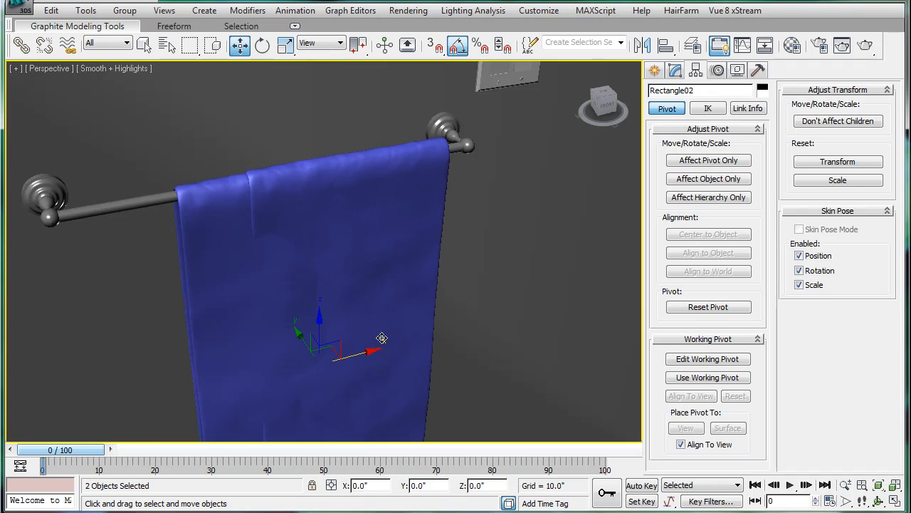
left_click_drag(335, 361, 305, 361)
left_click(357, 253)
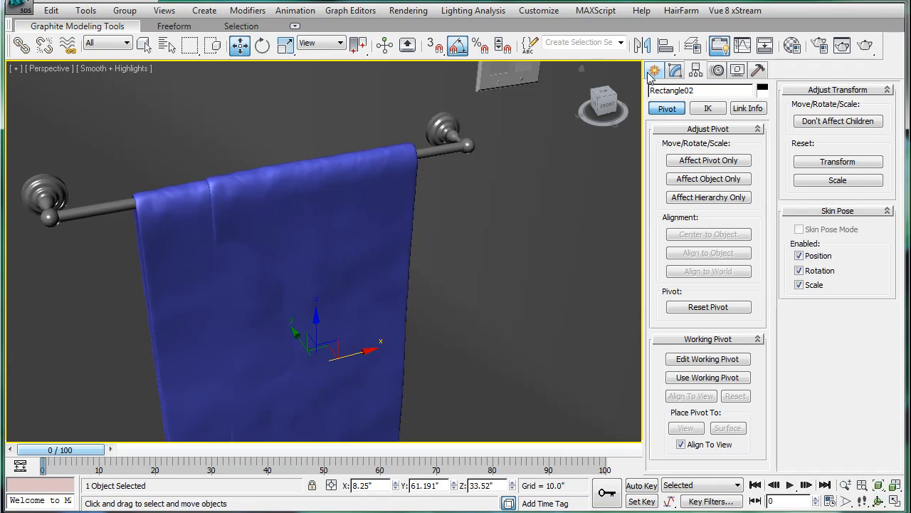
Show edged faces and select a vertex of the copied towel's Editable Poly in the area where the towels intersect.
left_click(655, 71)
middle_click_drag(475, 206, 441, 195, "alt")
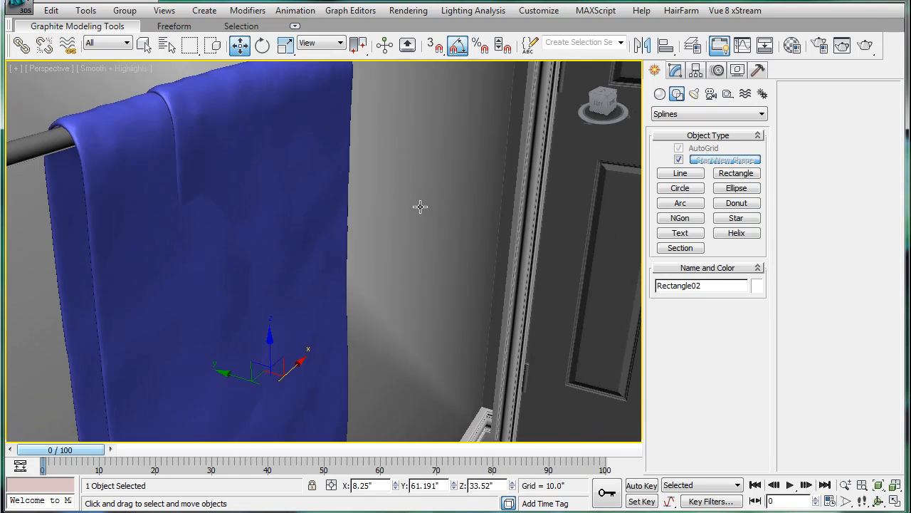
key("F4")
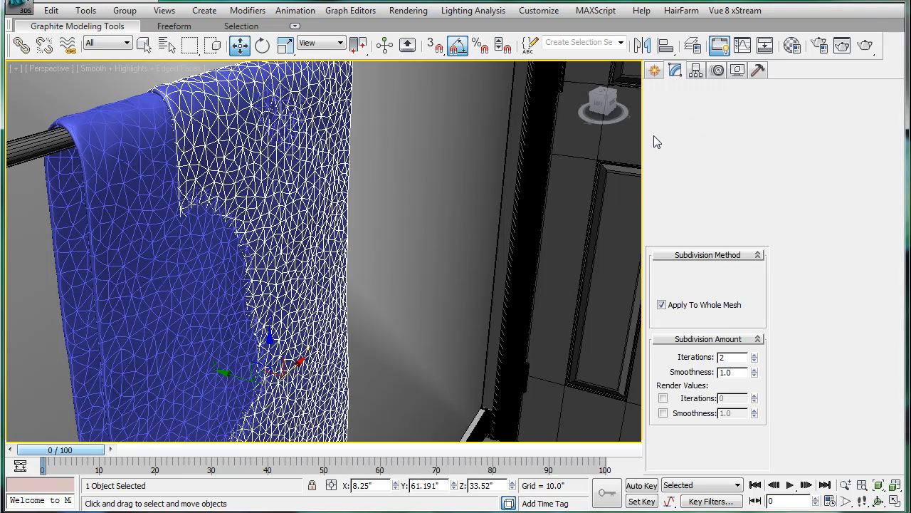
left_click(658, 140)
left_click(685, 140)
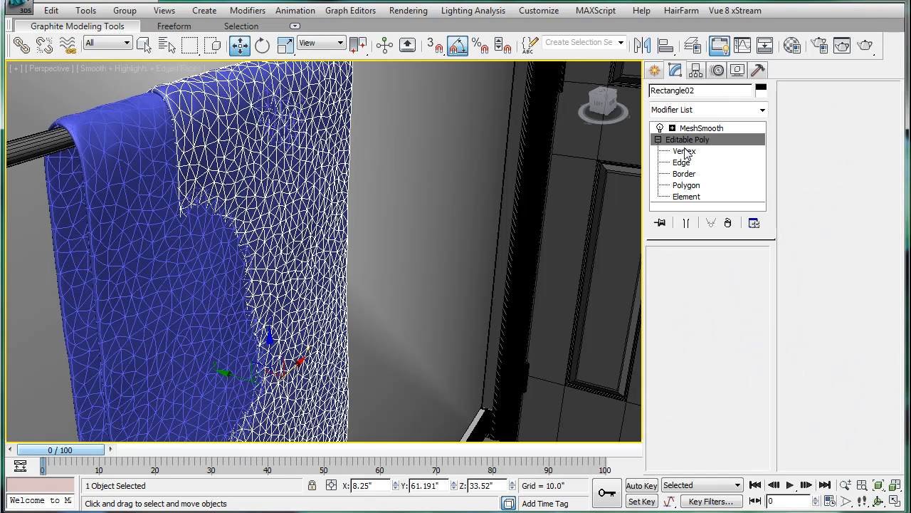
left_click(684, 151)
left_click(213, 317)
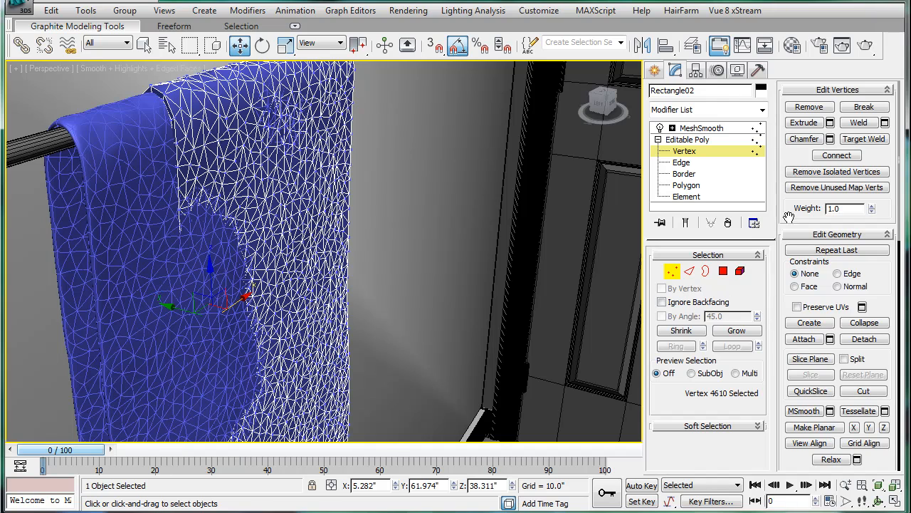
Enable Soft Selection for the copied towel's vertices with a falloff of 9.0".
left_click(669, 427)
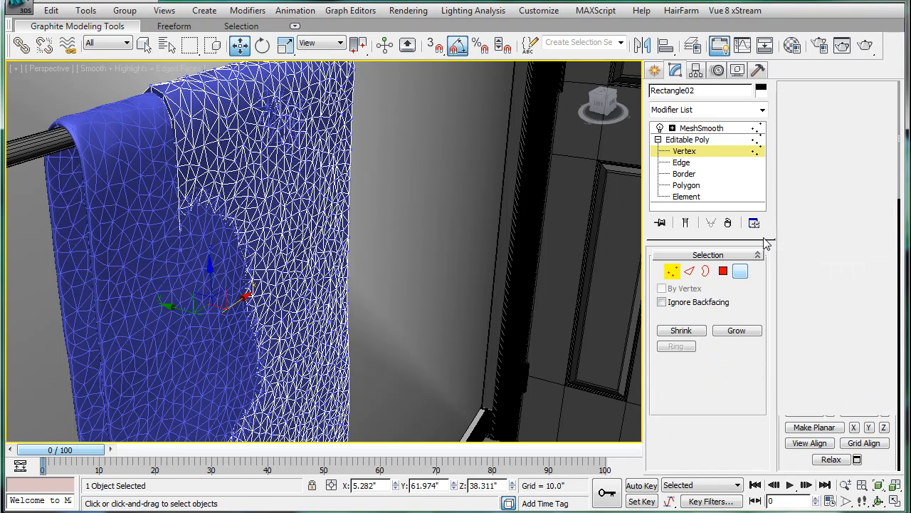
left_click(662, 301)
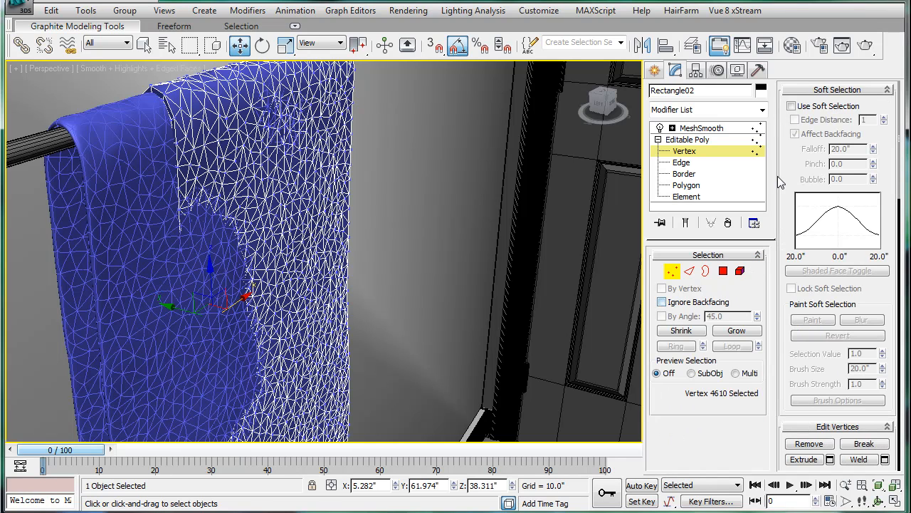
left_click(791, 106)
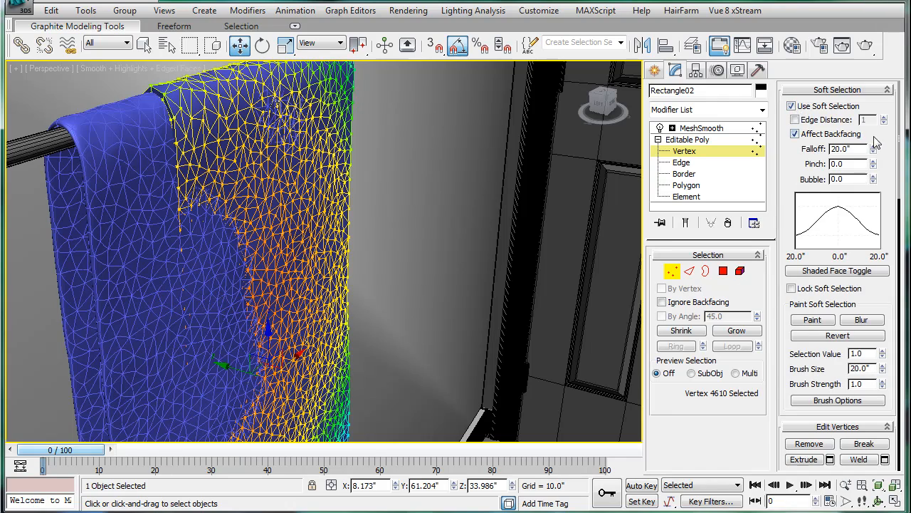
left_click_drag(873, 155, 873, 189)
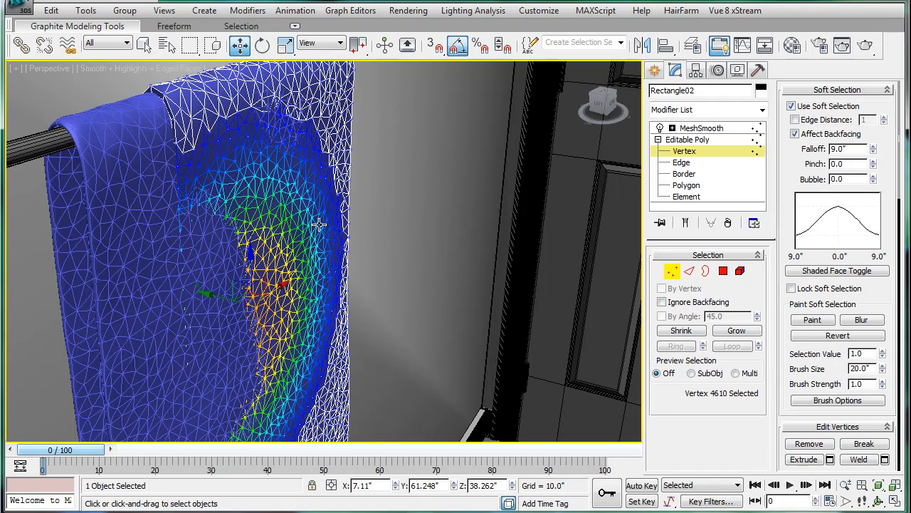
Nudge soft-selected vertices on the upper and middle front of the copied towel along Y to clear the towel underneath.
left_click_drag(212, 301, 211, 262)
left_click(195, 205)
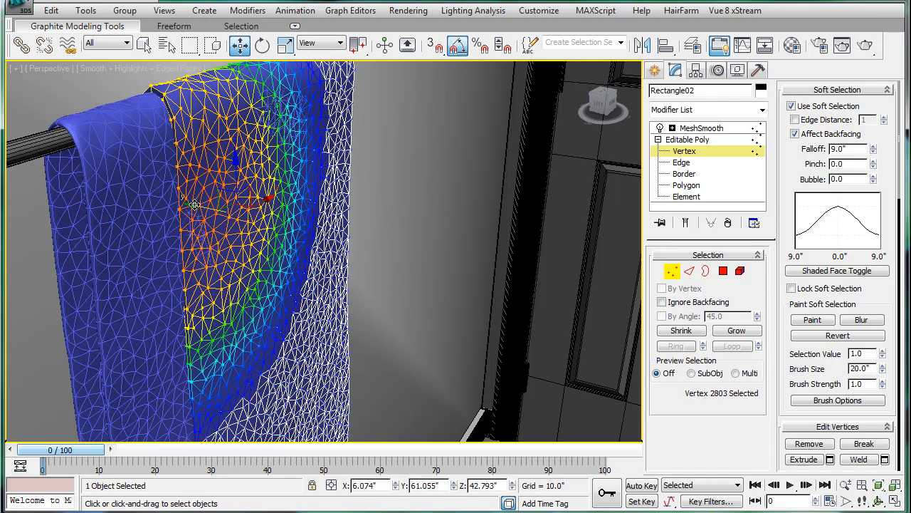
left_click_drag(193, 207, 195, 207)
middle_click_drag(294, 217, 291, 71)
left_click(235, 322)
left_click_drag(219, 288, 220, 289)
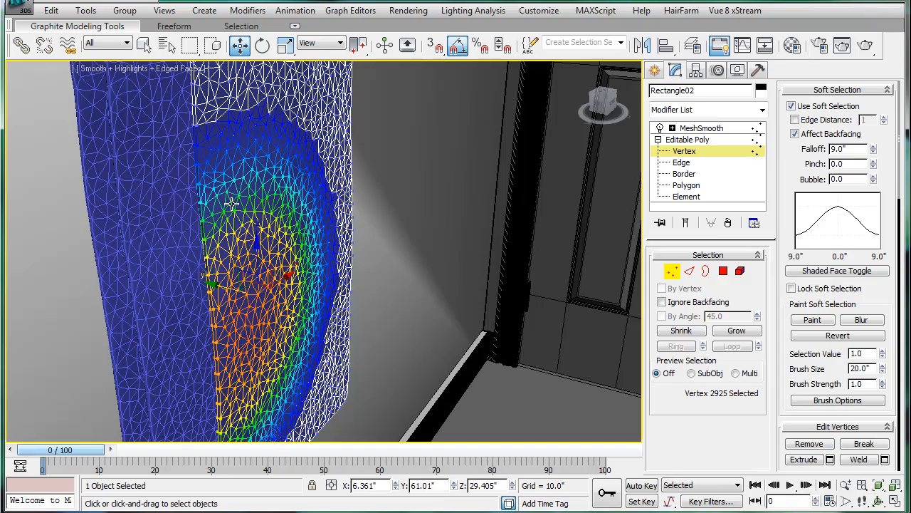
left_click(232, 205)
left_click(213, 196)
left_click_drag(204, 165, 206, 168)
Nudge a soft-selected vertex near the copied towel's bottom edge along Y to about 61.08" to clear the towel underneath.
scroll(205, 196, "down", 3)
scroll(193, 202, "up", 1)
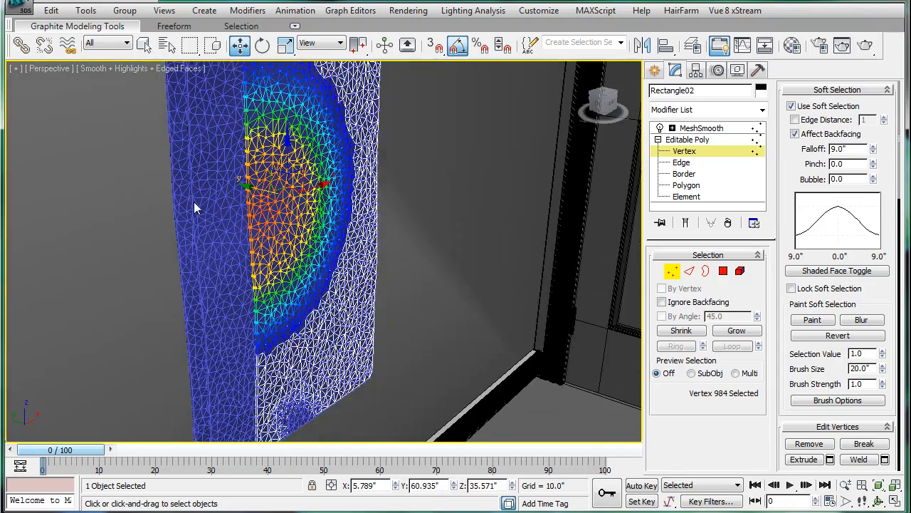
middle_click_drag(307, 299, 309, 171)
scroll(285, 327, "up", 2)
left_click(262, 334)
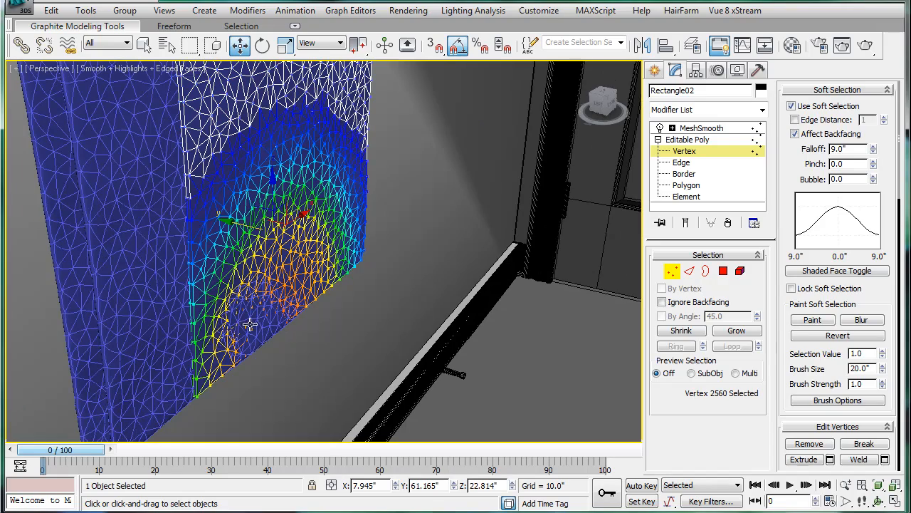
left_click_drag(241, 223, 246, 224)
scroll(231, 201, "down", 3)
scroll(272, 254, "up", 3)
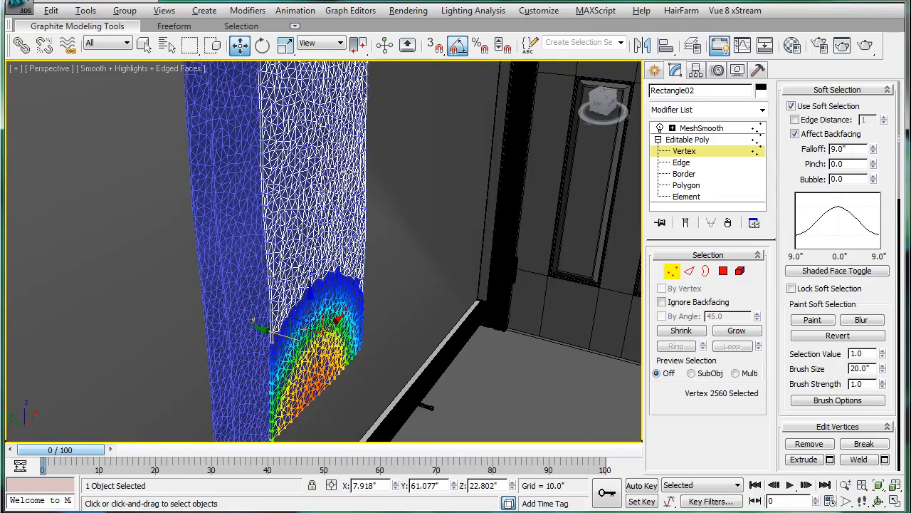
Fit the copied towel's far top end to the bar by moving a soft-selected vertex down to about Z 44.72" and Y 61.14".
scroll(382, 187, "up", 4)
middle_click_drag(401, 184, 320, 287, "alt")
scroll(456, 142, "up", 2)
middle_click_drag(455, 142, 354, 197)
left_click(354, 197)
left_click(356, 206)
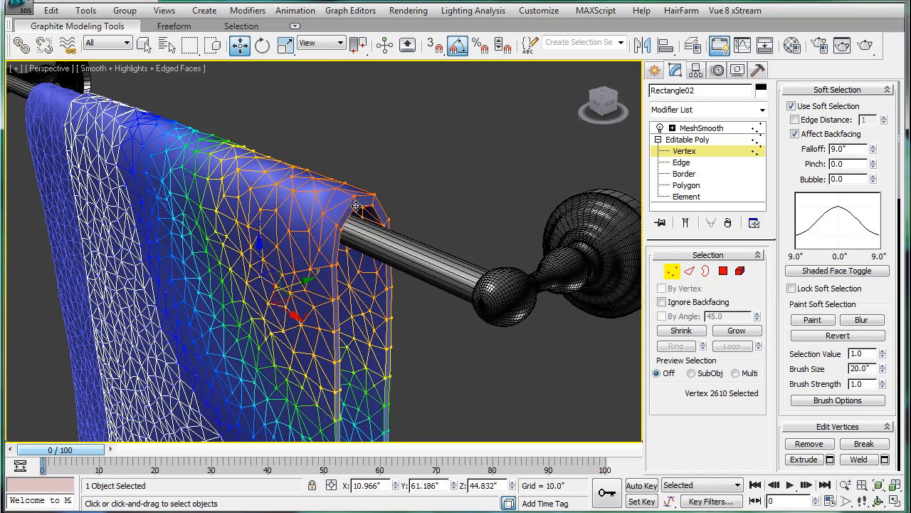
left_click_drag(260, 254, 260, 262)
middle_click_drag(261, 261, 279, 241, "alt")
left_click_drag(302, 286, 301, 288)
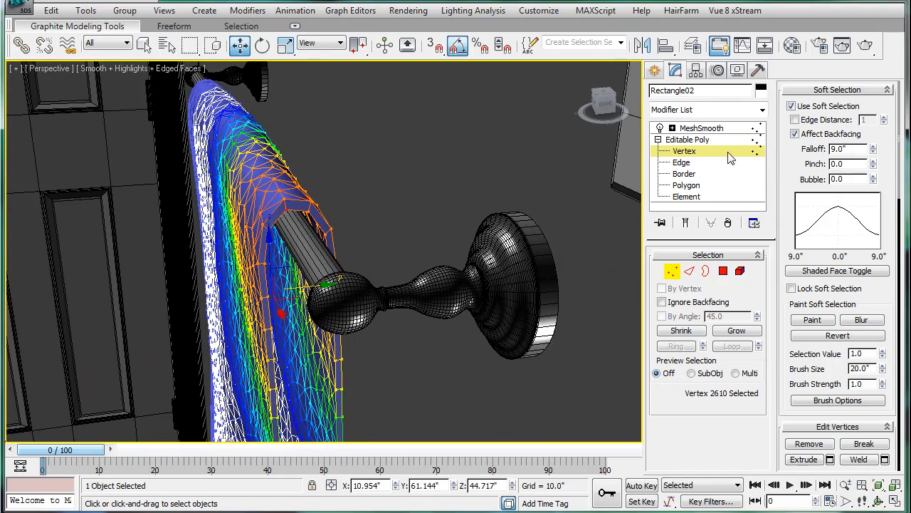
Return to the copied towel's MeshSmooth level, turn off edged faces, and check both towels on the bar.
left_click(702, 140)
left_click(702, 129)
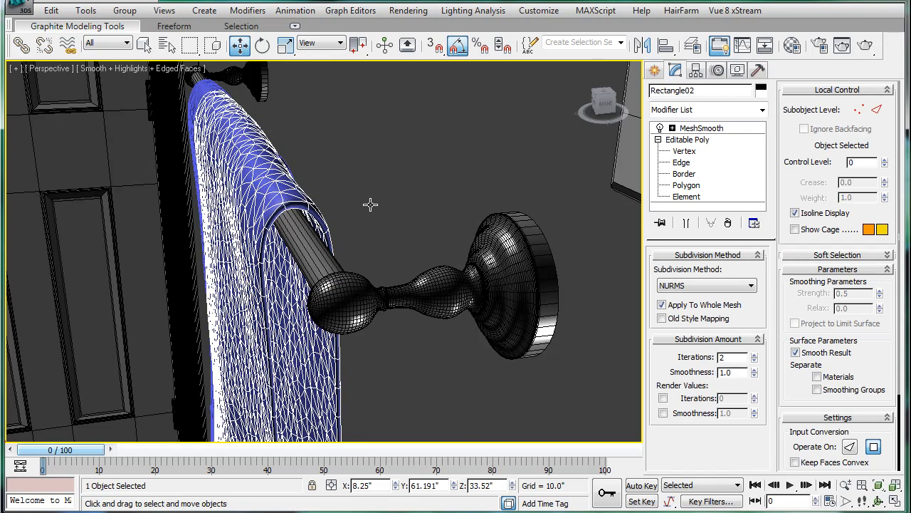
key("F4")
scroll(463, 226, "down", 3)
mouse_move(372, 204)
middle_mouse_down()
mouse_move(463, 226)
mouse_move(592, 230)
middle_mouse_up()
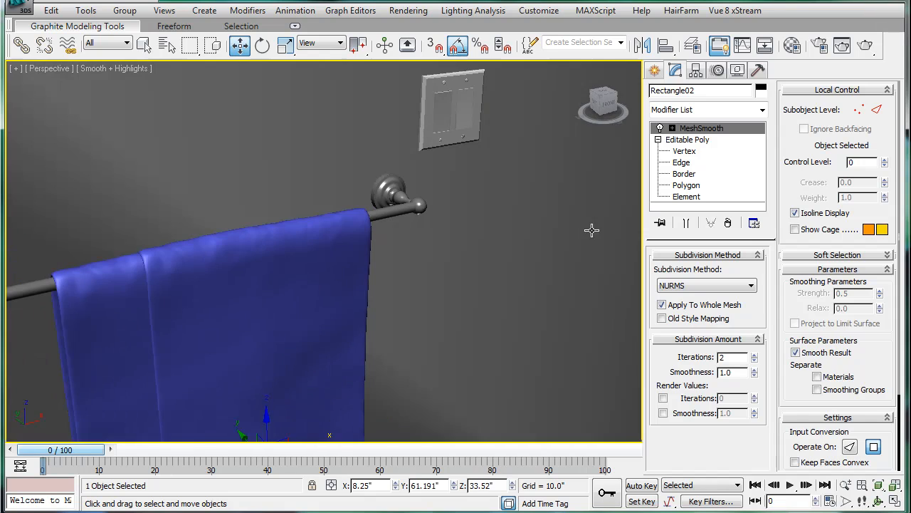
middle_click_drag(360, 294, 475, 130)
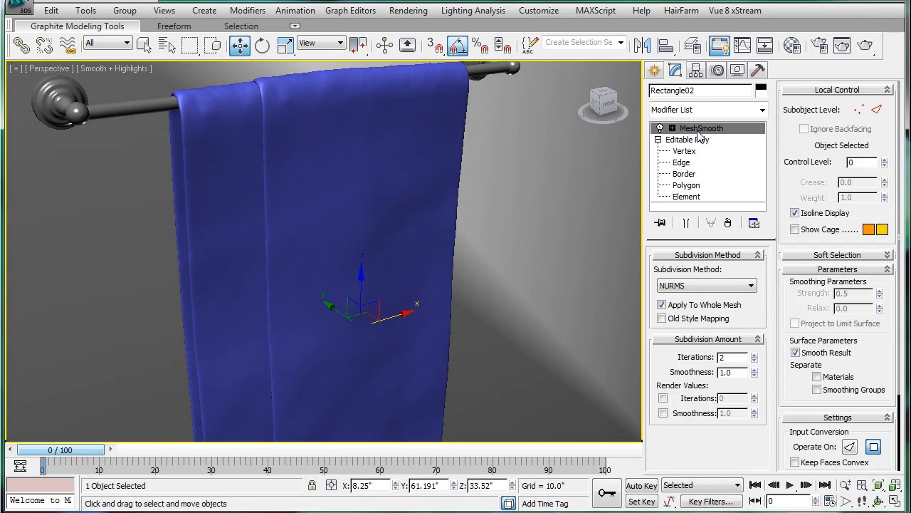
Add a Noise modifier to the copied towel with Fractal enabled and a Y strength of 0.92".
left_click(763, 111)
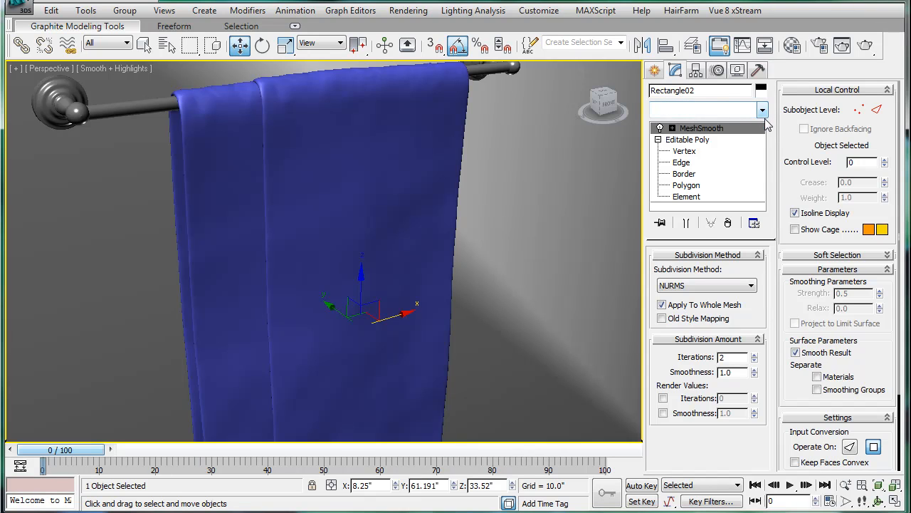
scroll(692, 339, "down", 20)
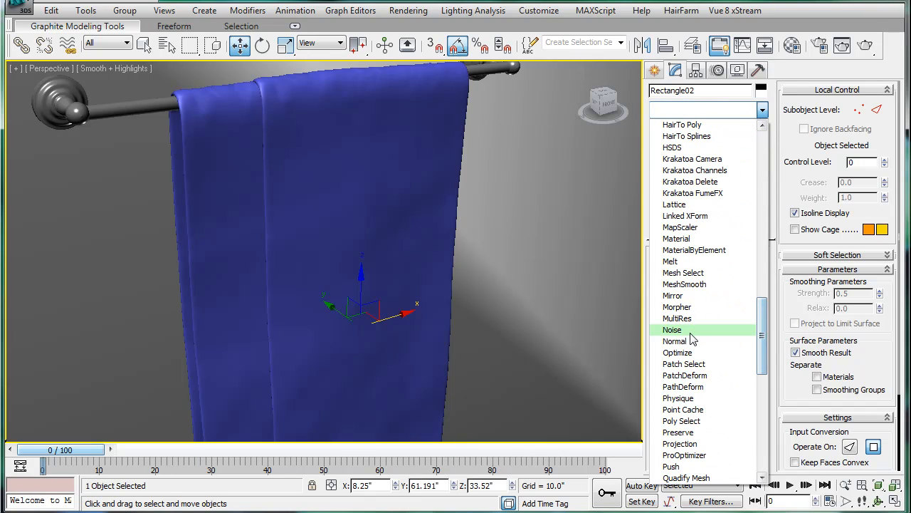
left_click(689, 331)
left_click(710, 315)
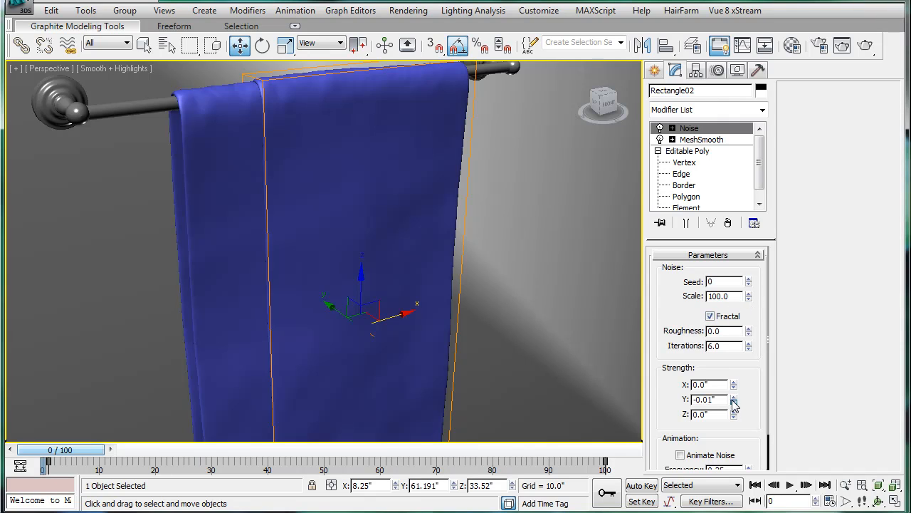
mouse_move(735, 382)
left_mouse_down()
mouse_move(728, 351)
mouse_move(749, 317)
mouse_move(747, 385)
mouse_move(748, 285)
left_mouse_up()
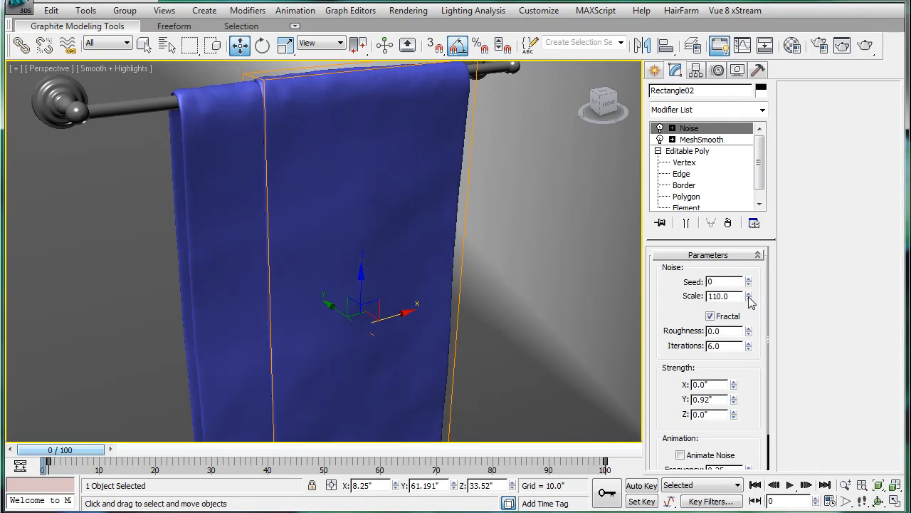
Try different Scale values for the towel's Noise modifier, including 1.0 and about 8.5.
left_click_drag(749, 284, 743, 267)
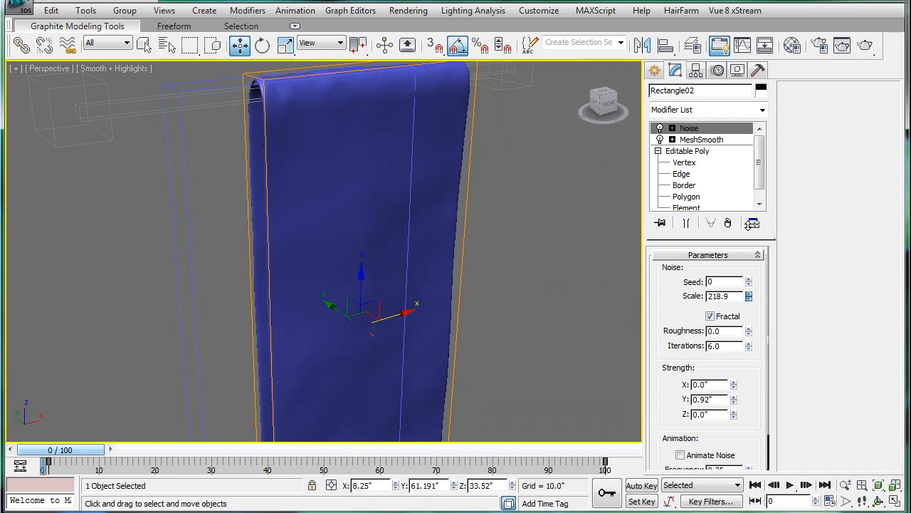
left_click_drag(737, 296, 737, 297)
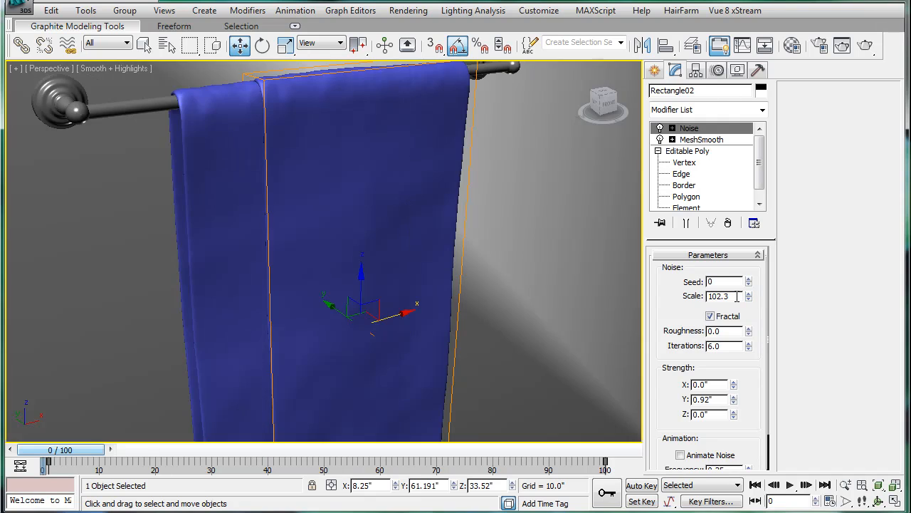
type("1")
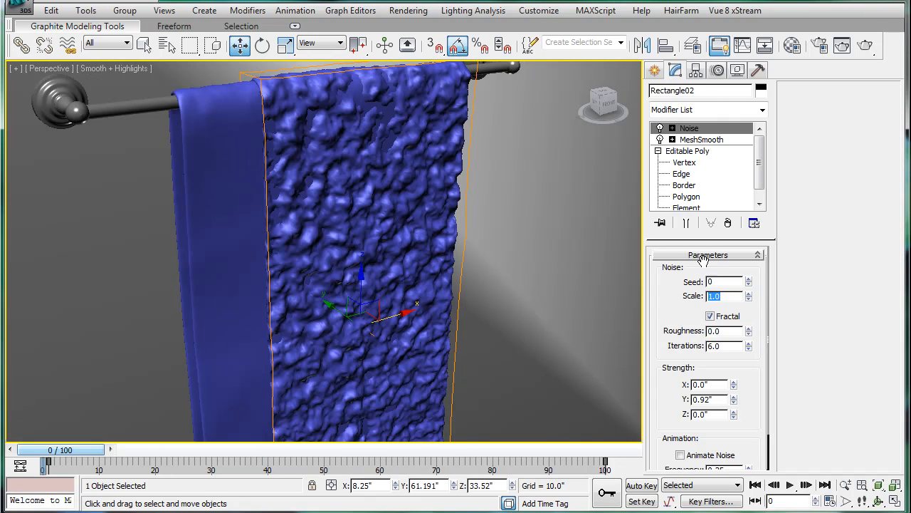
left_click_drag(749, 299, 703, 507)
left_click_drag(697, 418, 697, 355)
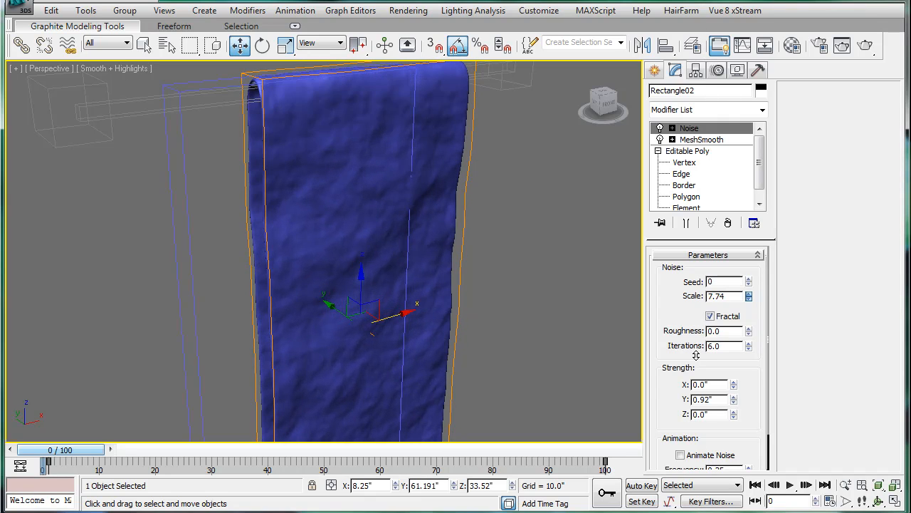
left_click_drag(698, 316, 699, 300)
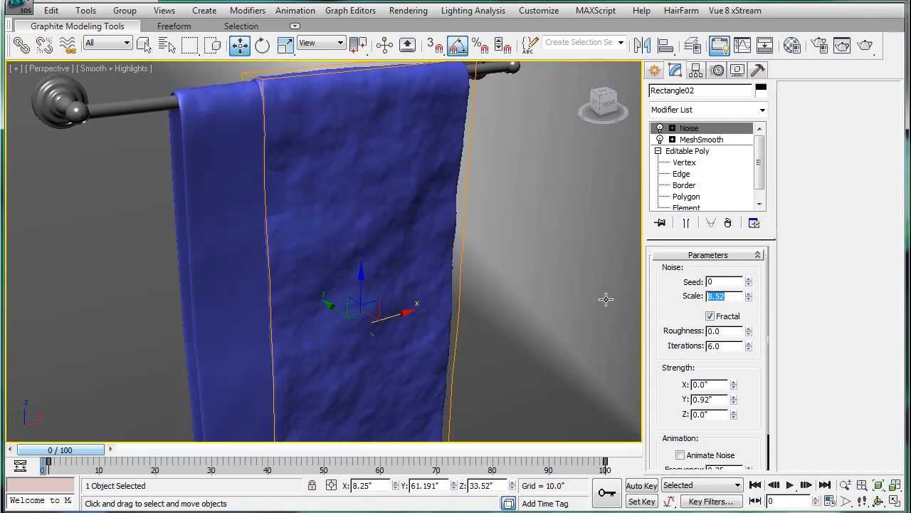
Set the towel's Noise modifier Scale to 100.
type("10")
key("Return")
type("10")
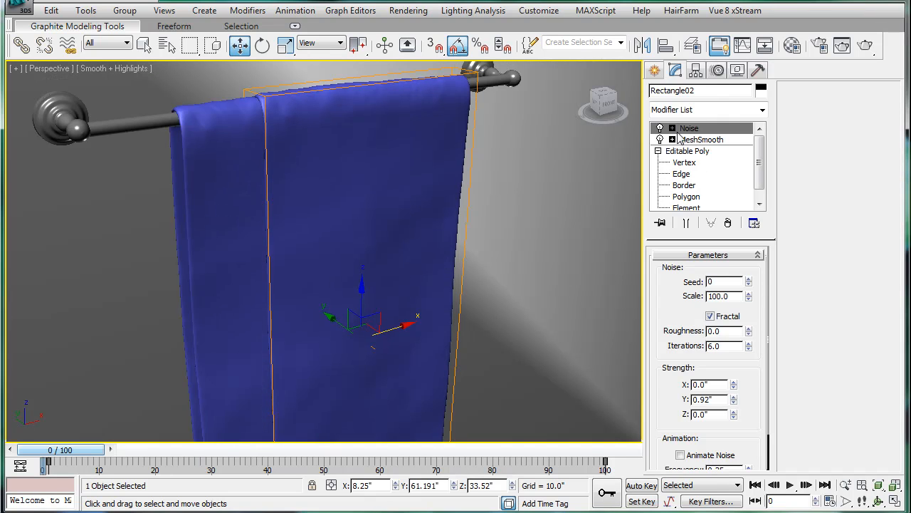
Remove the Noise modifier from the copied towel and inspect the smoothed folds with edged faces toggled.
right_click(687, 129)
left_click(719, 152)
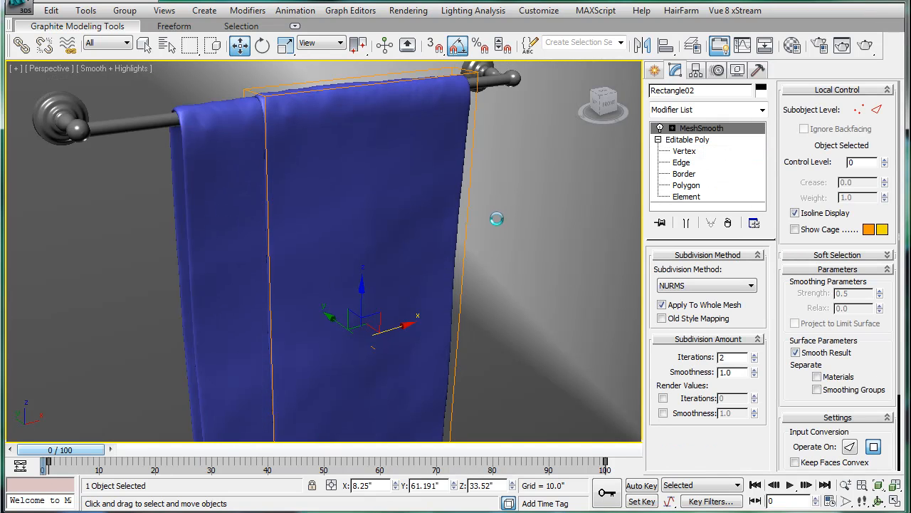
middle_click_drag(472, 259, 467, 263)
key("F4")
scroll(423, 244, "down", 2)
scroll(420, 239, "up", 2)
key("F4")
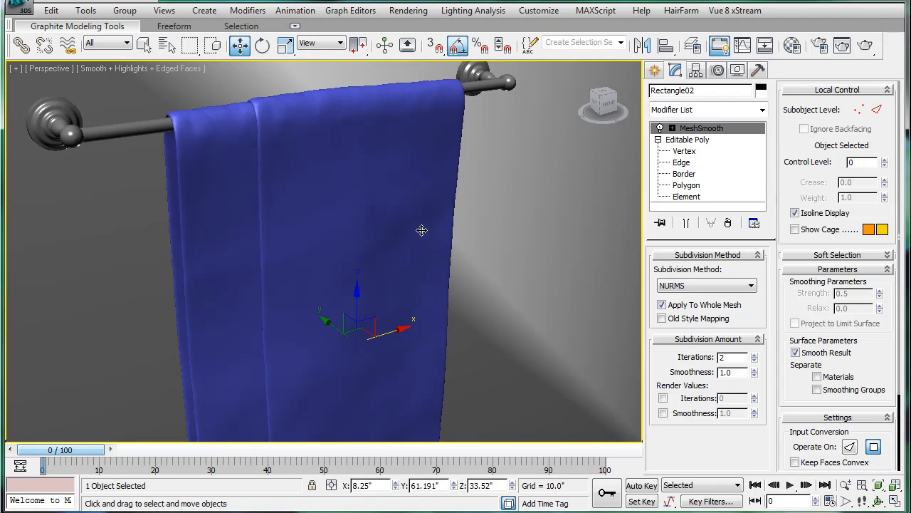
mouse_move(412, 240)
middle_mouse_down("alt")
mouse_move(391, 260)
mouse_move(436, 240)
mouse_move(420, 247)
middle_mouse_up("alt")
Set MeshSmooth on both towels to 1 viewport iteration and 2 render iterations, and save the scene.
left_click(663, 397)
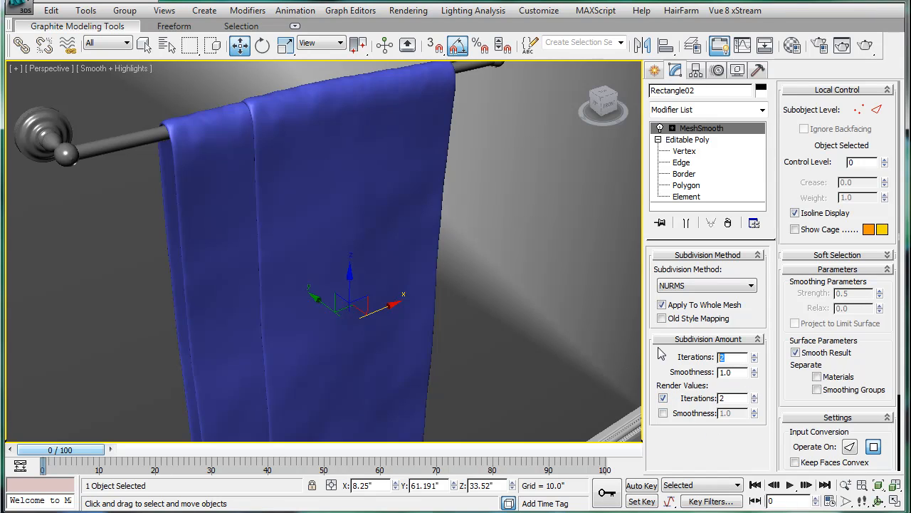
left_click(204, 206)
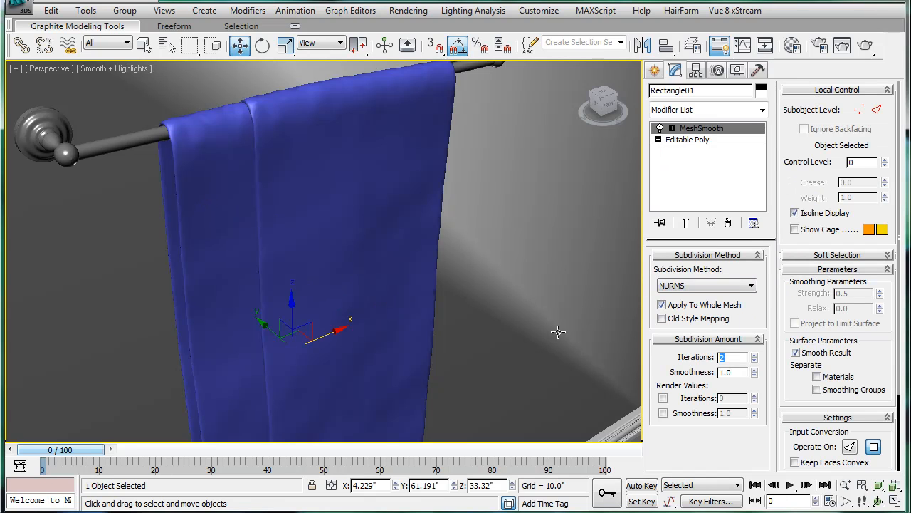
left_click(663, 397)
scroll(477, 275, "down", 5)
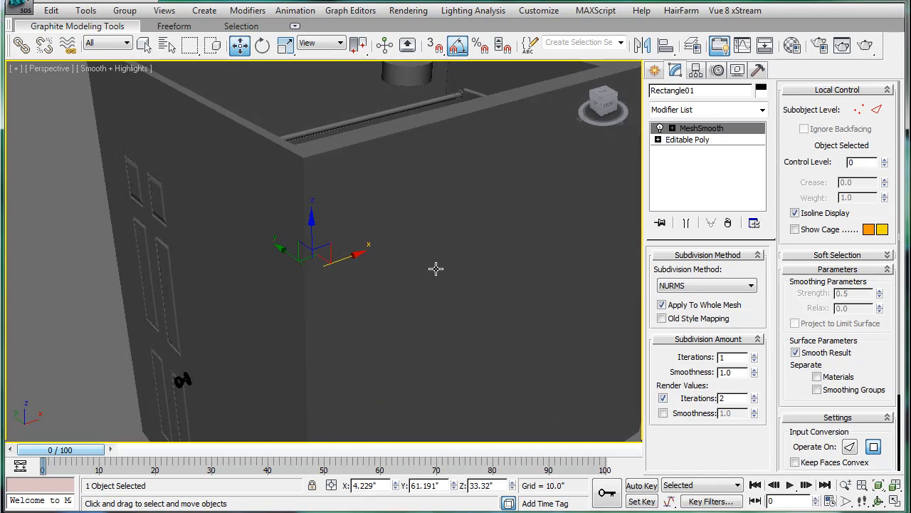
middle_click_drag(433, 263, 431, 295, "alt")
key("ctrl+s")
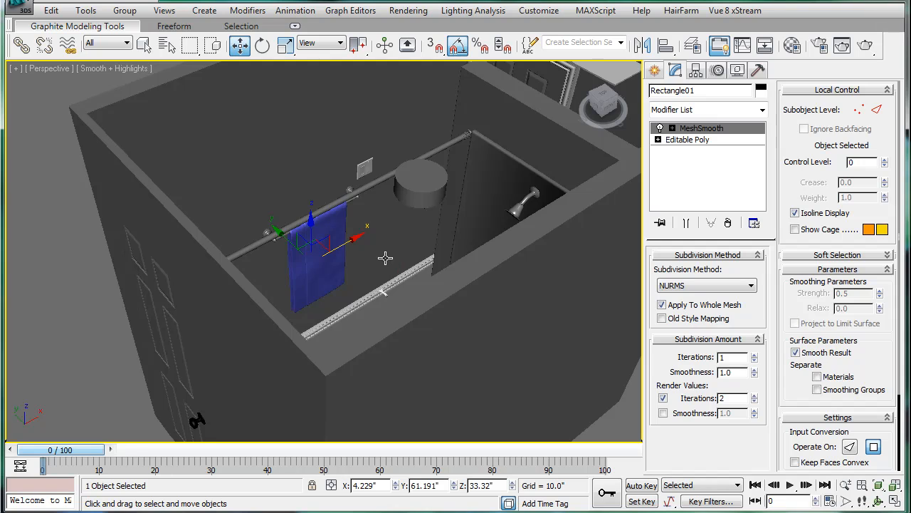
Assign plain gray sample materials from the Material Editor to both towels.
key("z")
key("m")
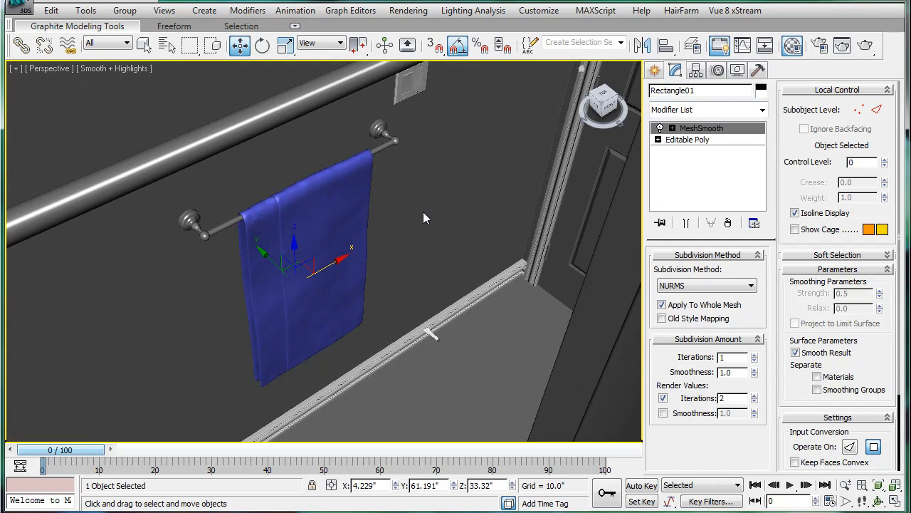
left_click_drag(127, 143, 330, 246)
left_click_drag(80, 146, 272, 239)
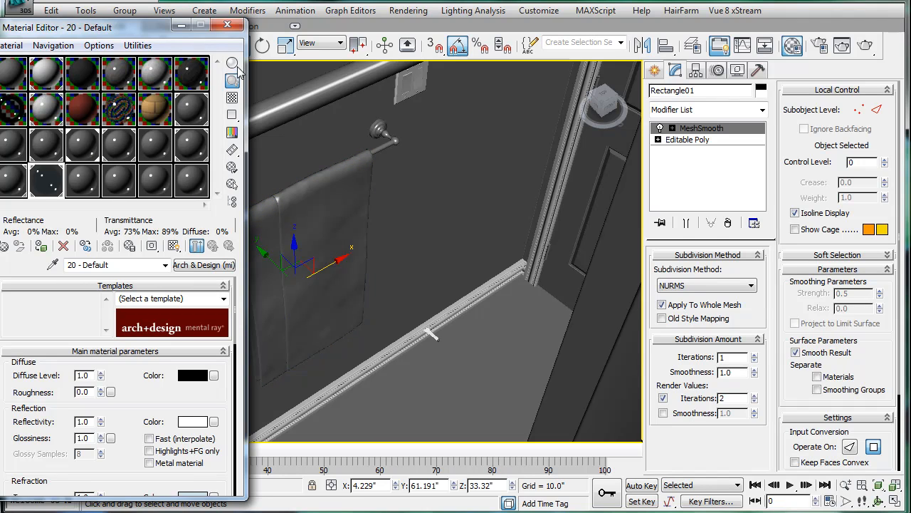
left_click(227, 25)
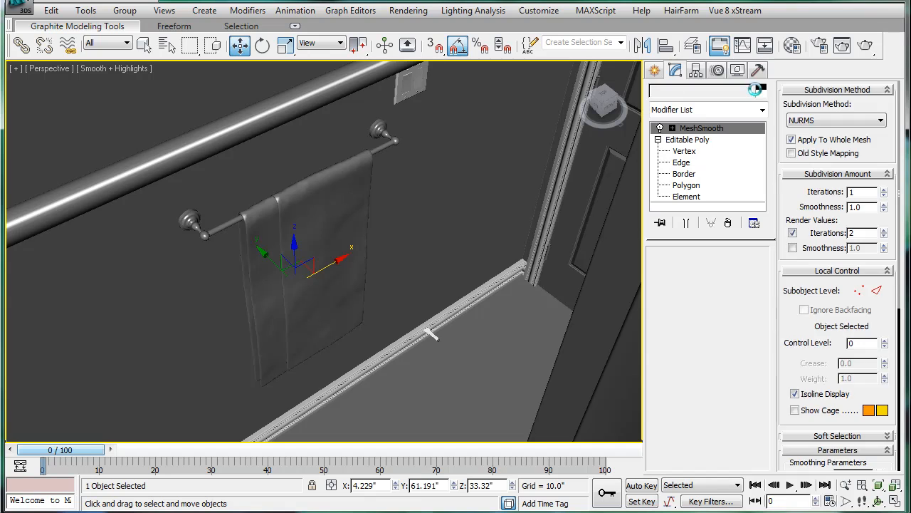
Set the object color of both towels to black.
left_click(566, 288)
left_click(540, 330)
left_click(272, 238)
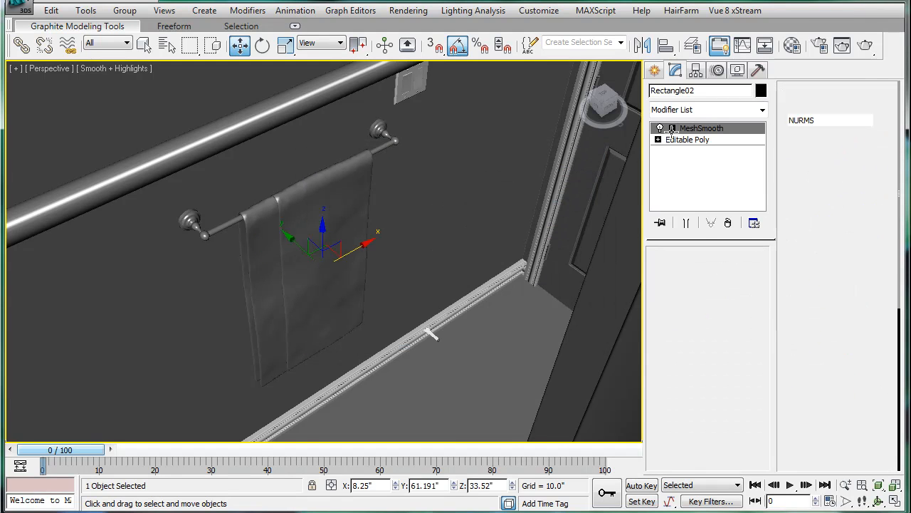
left_click(761, 91)
left_click(559, 285)
left_click(523, 326)
Clear the selection and render the Perspective view with the towels on the bar framed up close.
scroll(453, 223, "down", 4)
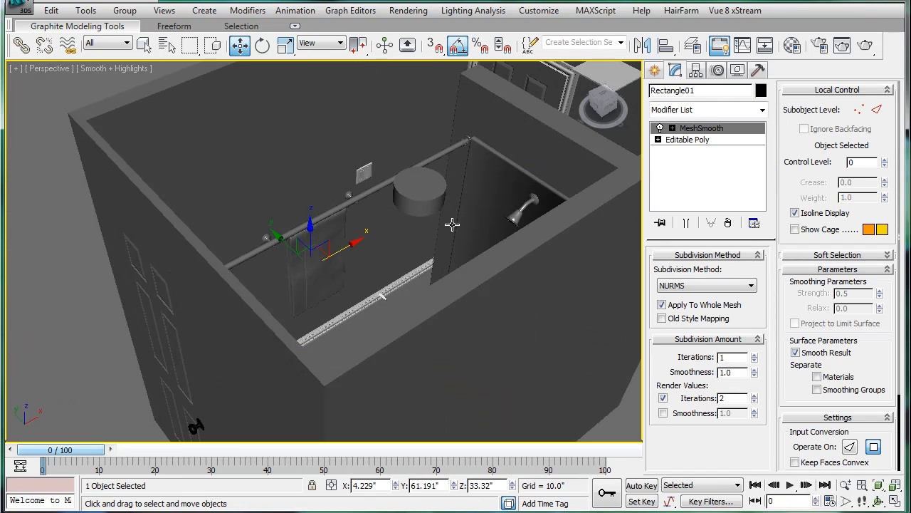
left_click(109, 81)
middle_click_drag(383, 187, 442, 296)
key("F4")
key("F4")
scroll(442, 296, "up", 5)
middle_click_drag(399, 263, 447, 172, "alt")
middle_click_drag(383, 191, 370, 166, "alt")
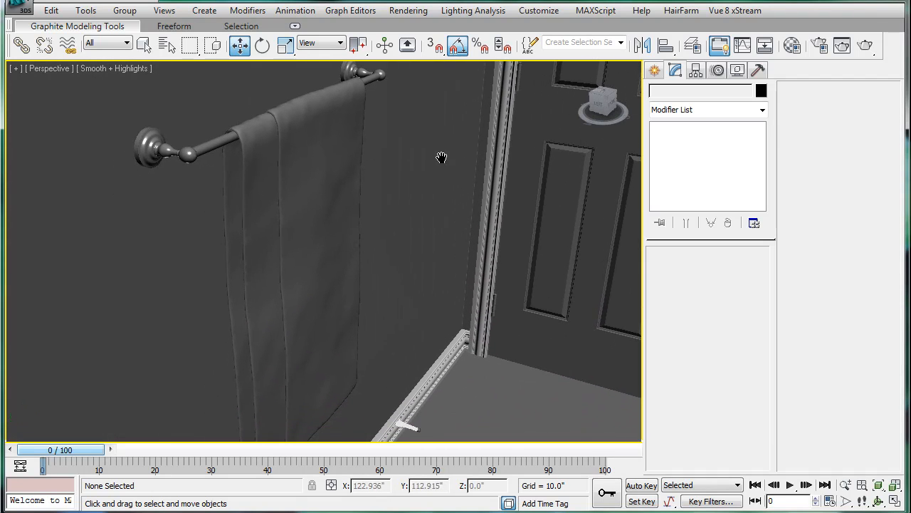
left_click(863, 46)
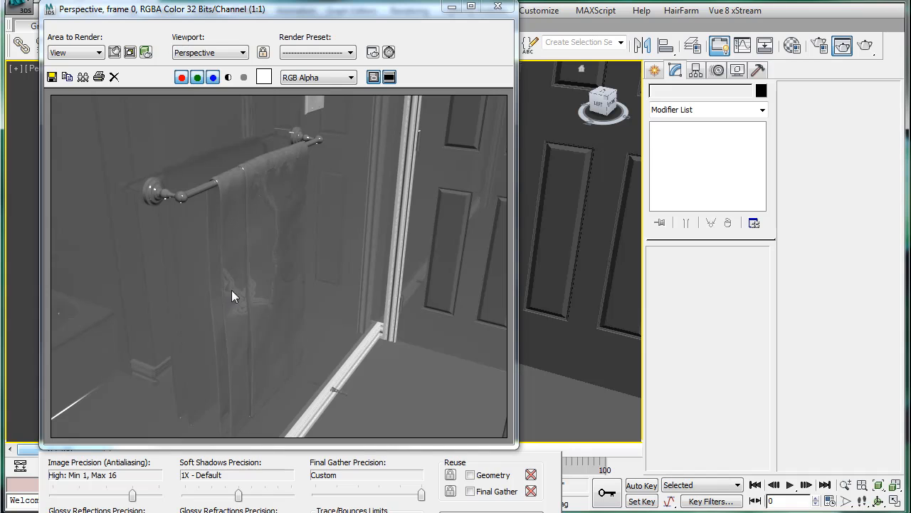
left_click(498, 6)
Examine the empty alcove between the door and the bathtub in the bathroom model.
middle_click_drag(462, 238, 479, 275, "alt")
scroll(292, 263, "up", 3)
scroll(346, 277, "up", 2)
middle_click_drag(346, 277, 408, 199)
scroll(409, 201, "up", 1)
scroll(397, 217, "down", 1)
middle_click_drag(391, 229, 383, 193)
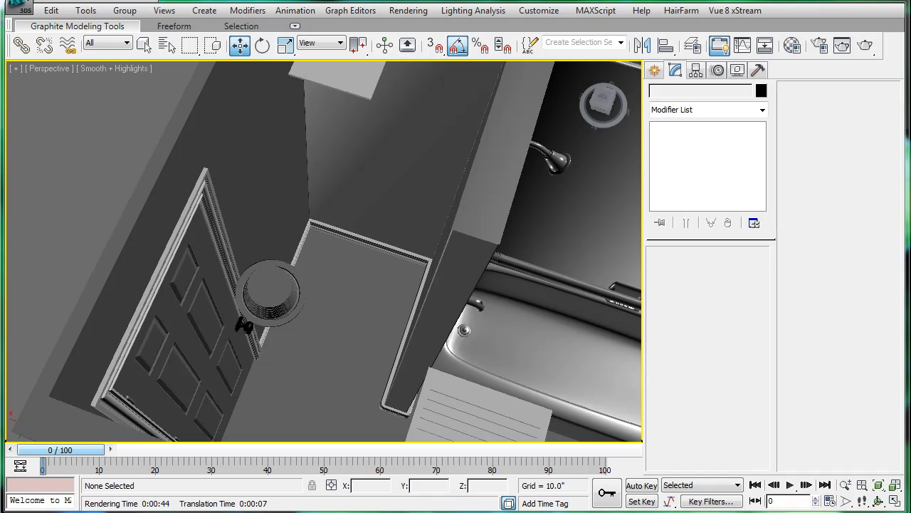
Switch to the photo viewer and study the toilet reference photos of the bowl, seat, tank, lid and base.
key("alt+Tab")
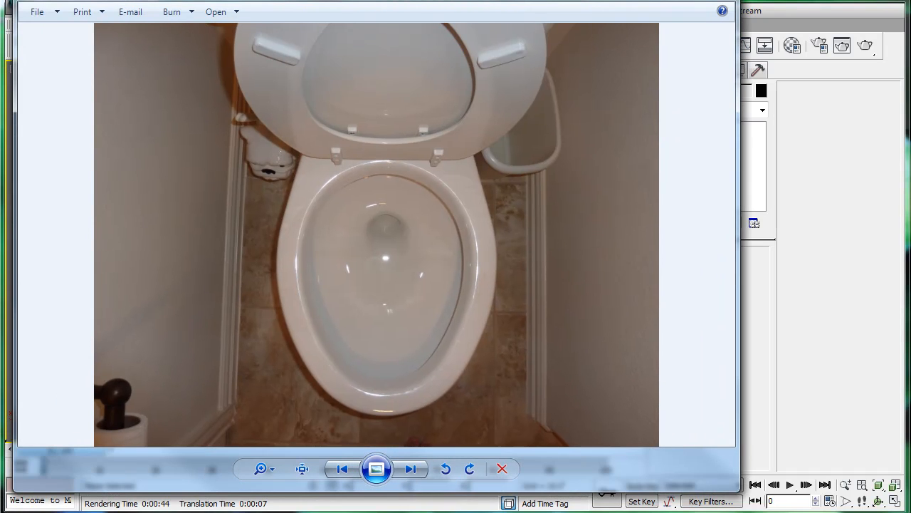
key("Right")
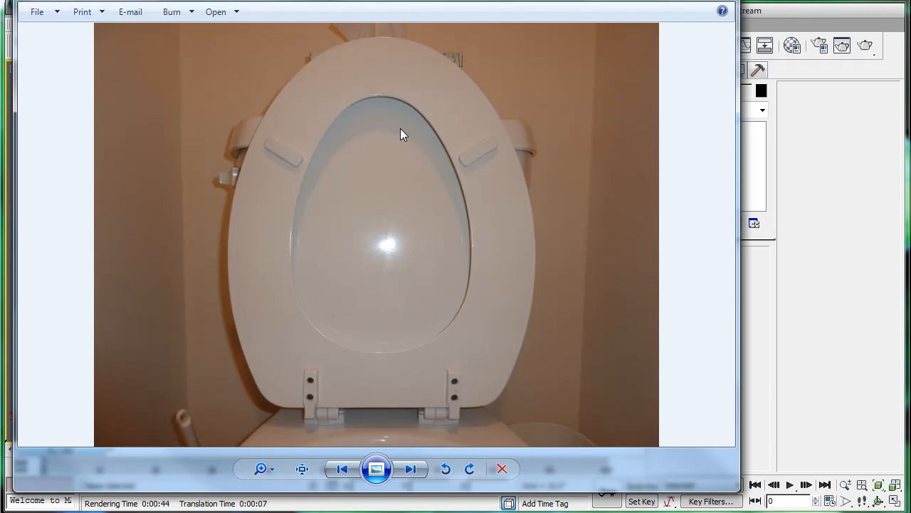
key("Right")
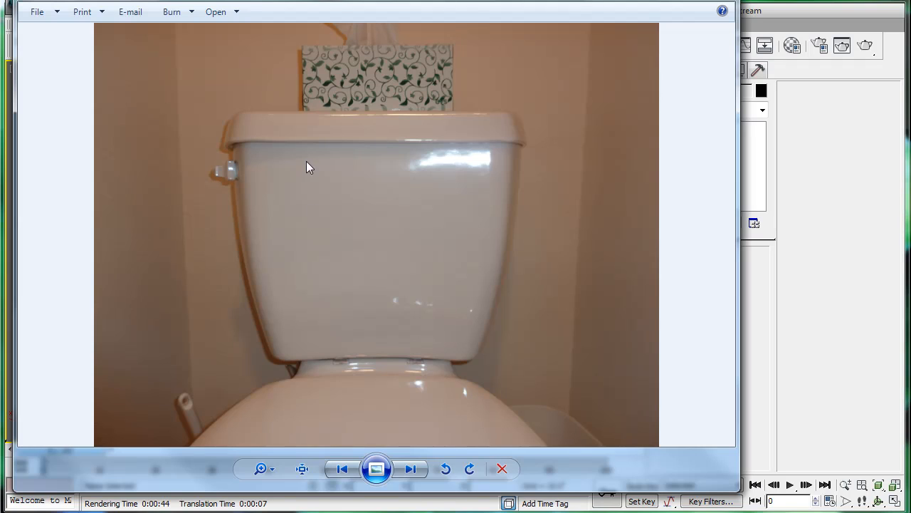
key("Right")
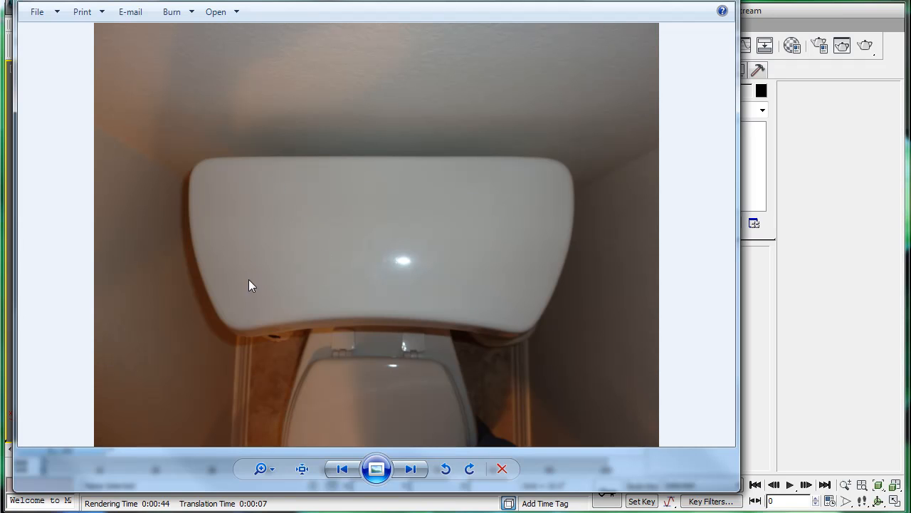
key("Right")
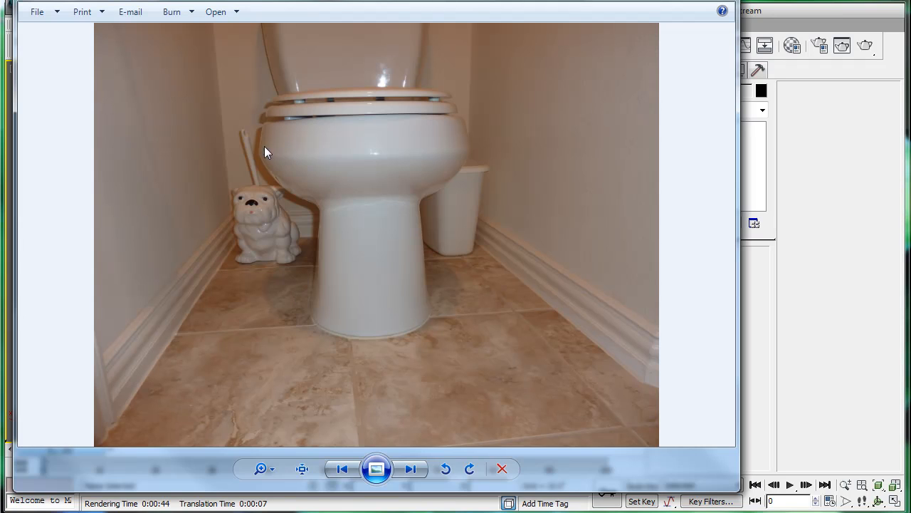
key("Right")
key("Right")
key("Left")
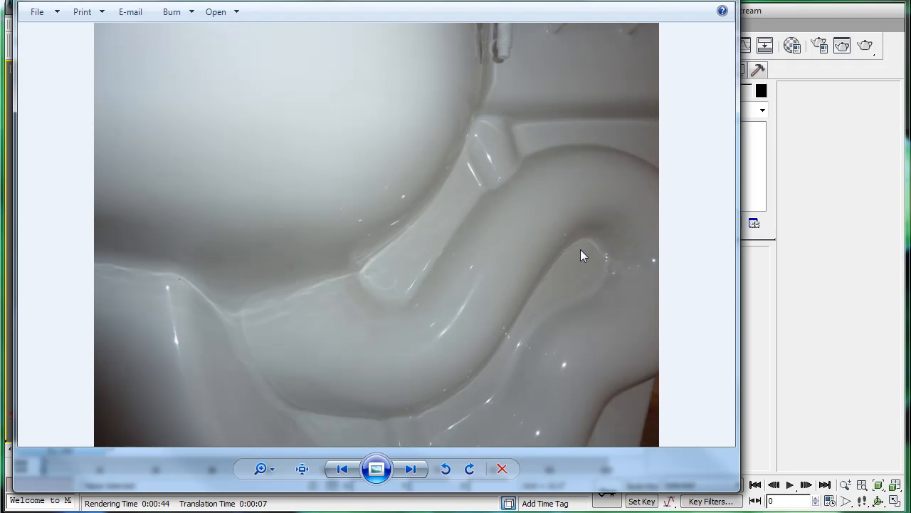
key("Right")
key("Right")
left_click_drag(559, 2, 0, 4)
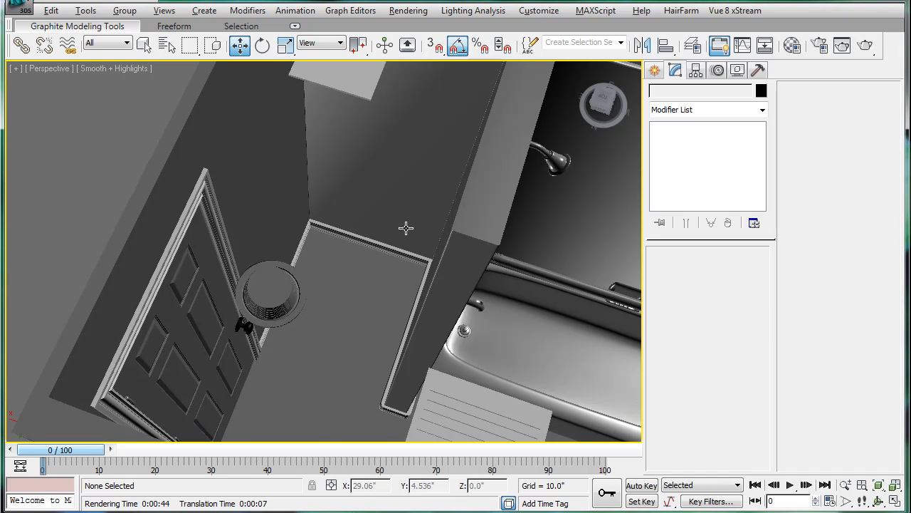
Restore the four-viewport layout, change the orthographic viewport to Front, and hide all scene objects.
key("alt+w")
left_click(419, 146)
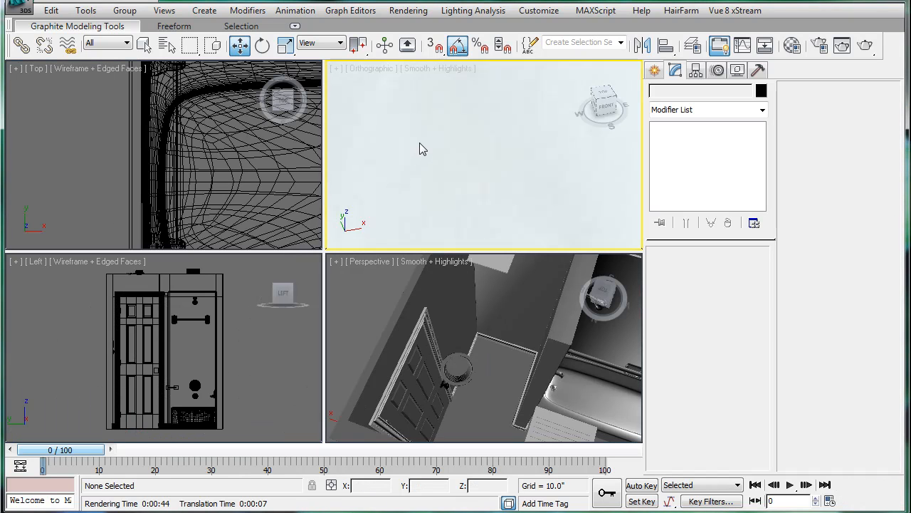
scroll(421, 152, "down", 10)
scroll(449, 156, "down", 4)
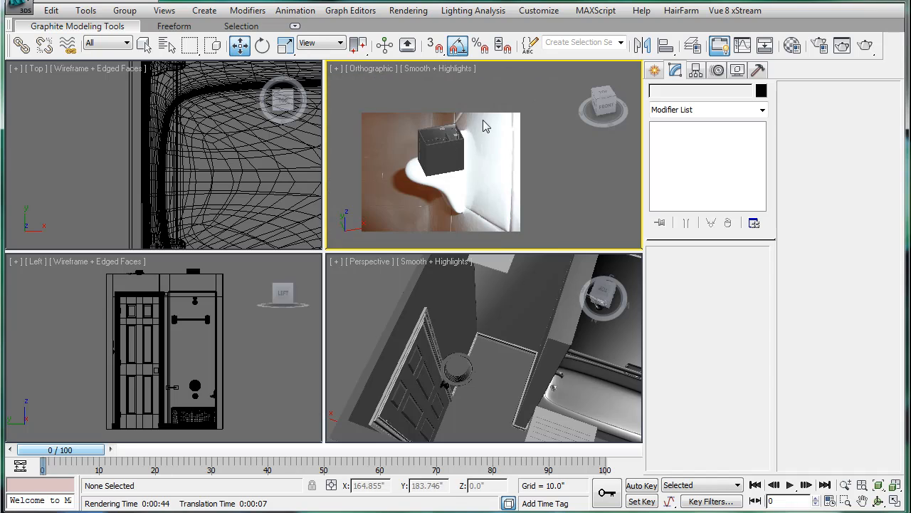
key("f")
middle_click_drag(444, 130, 432, 176)
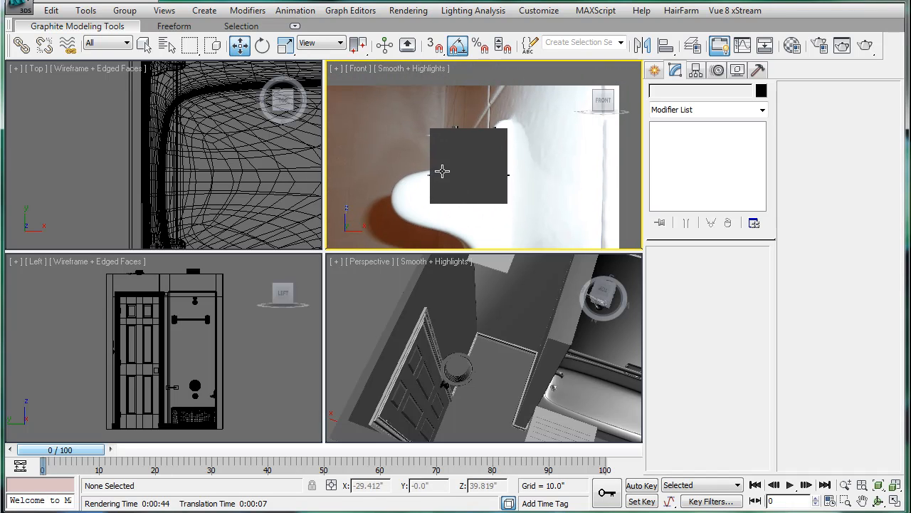
key("ctrl+a")
right_click(543, 135)
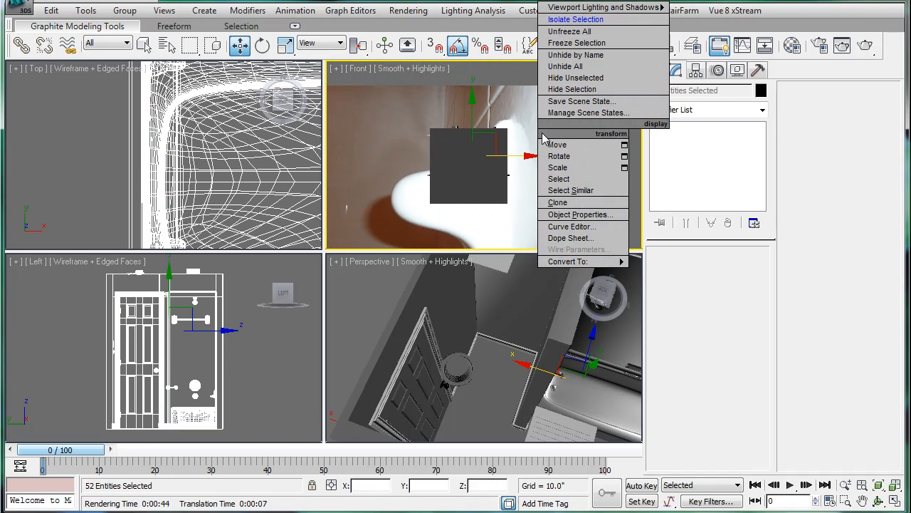
left_click(572, 89)
Load the top-down toilet photo P1000206 as the Front viewport's background, with Match Bitmap and Lock Zoom/Pan enabled.
key("alt+b")
left_click(365, 131)
left_click_drag(717, 107, 717, 279)
left_click(623, 191)
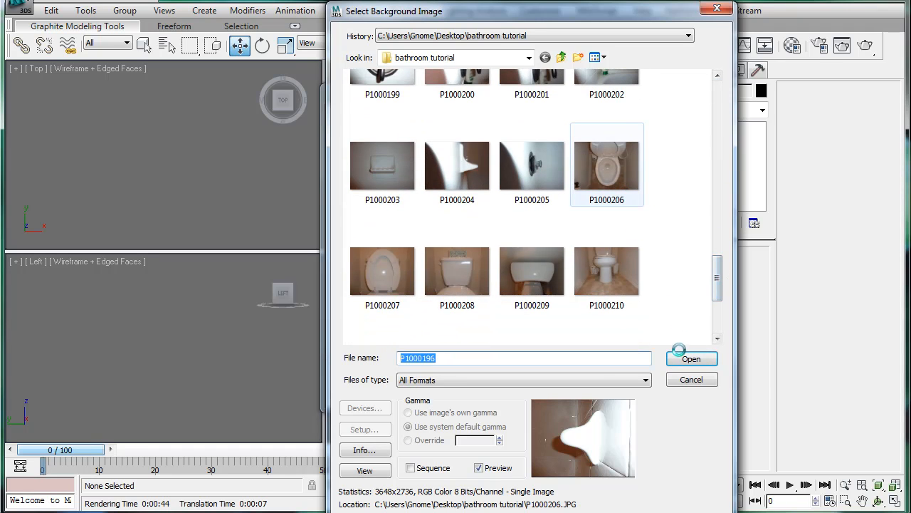
left_click(692, 358)
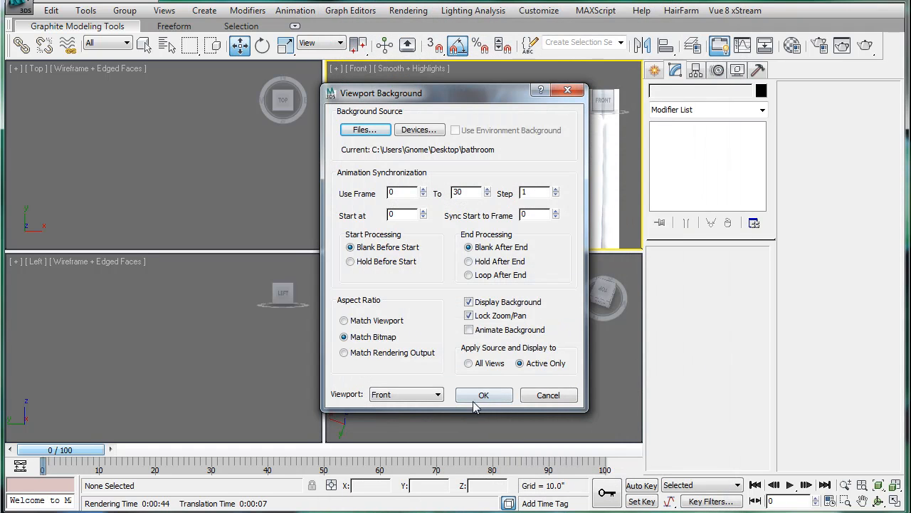
left_click(479, 396)
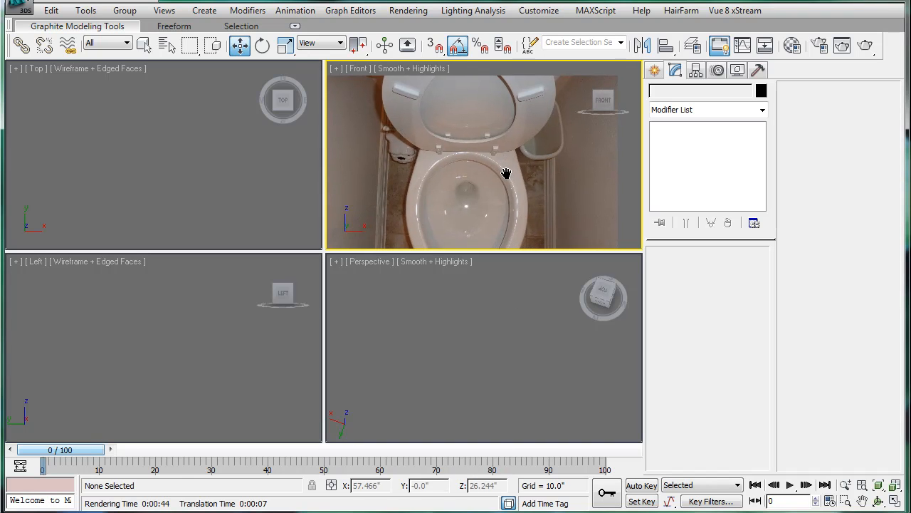
Maximize the Front viewport and create a box over the toilet bowl opening in the background photo.
key("alt+w")
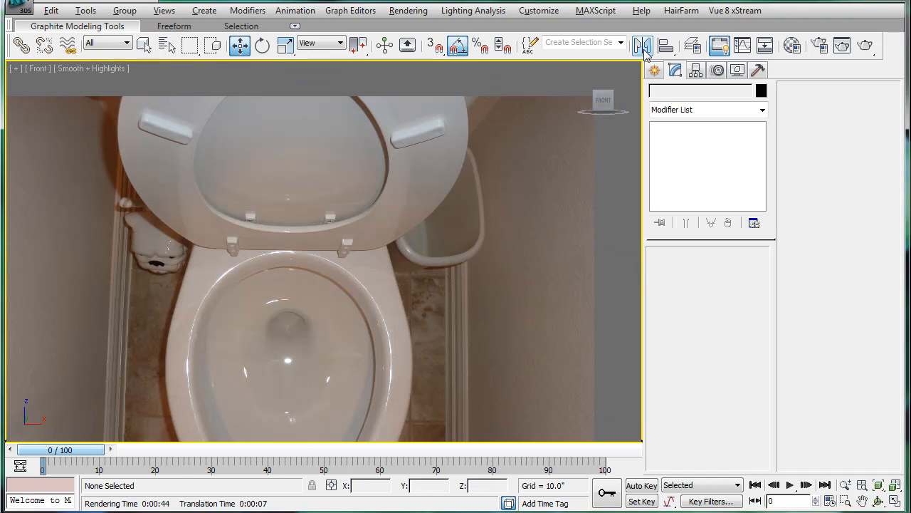
left_click(655, 71)
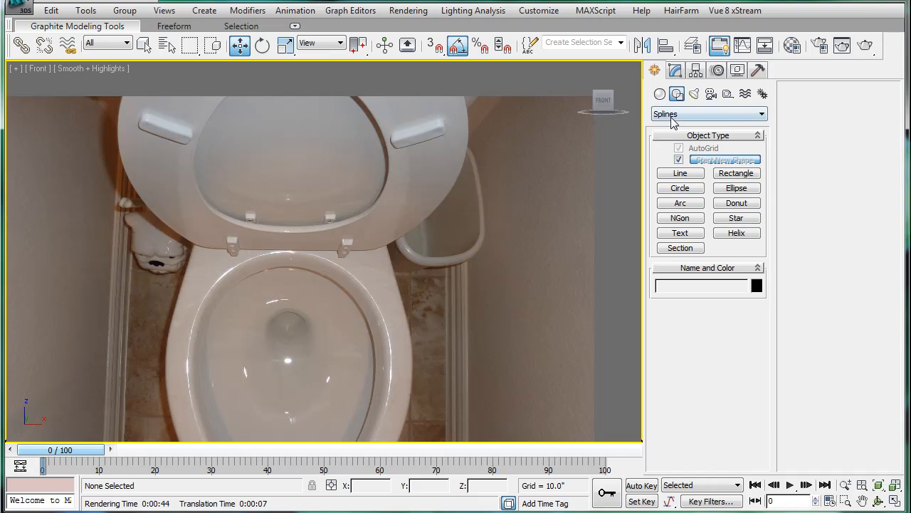
left_click(660, 94)
left_click(688, 177)
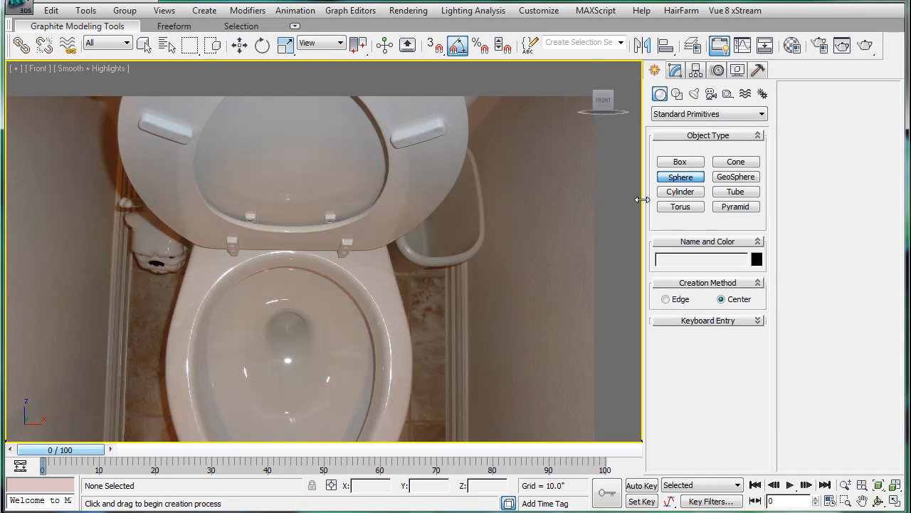
left_click(677, 163)
middle_click_drag(437, 295, 458, 170)
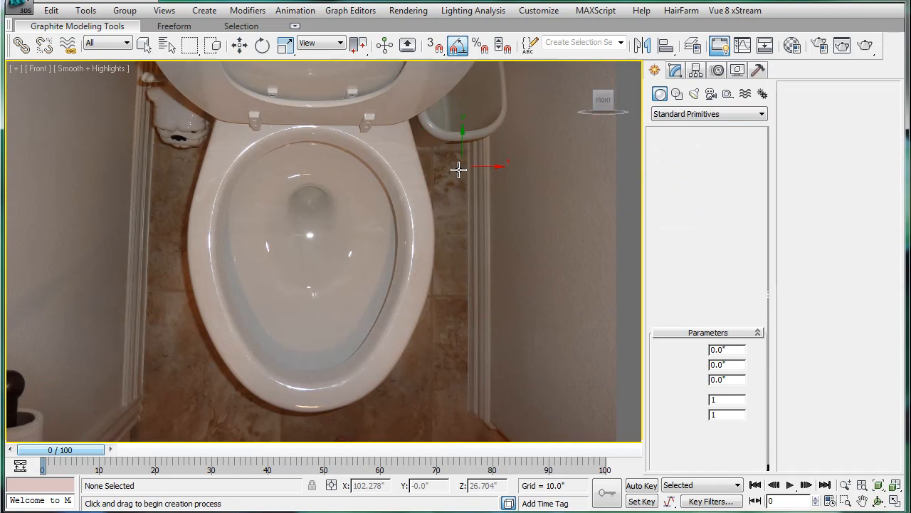
left_click_drag(232, 157, 396, 362)
left_click(388, 314)
Convert the new box over the bowl to an editable poly and enter polygon editing.
left_click(677, 72)
middle_click_drag(396, 200, 408, 212)
key("ctrl+e")
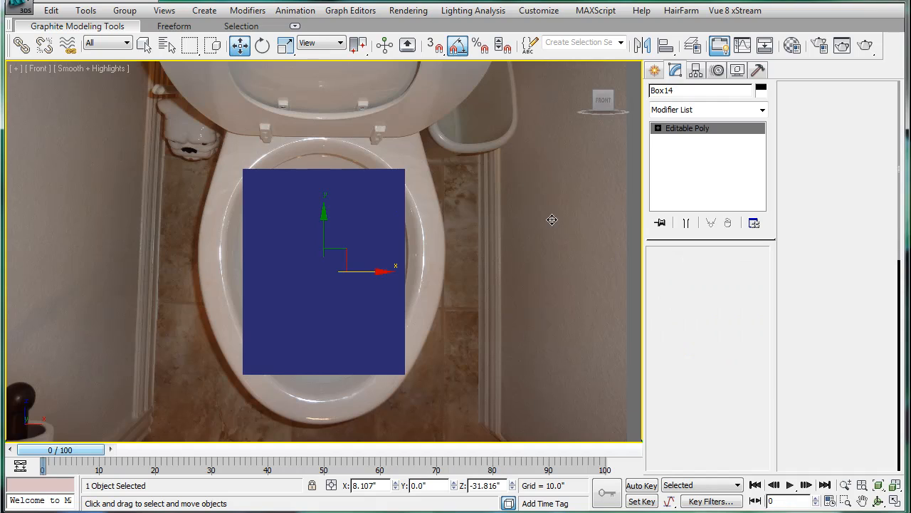
left_click(725, 272)
Invert the polygon selection to isolate one large face of the box, then try to inset and bridge it.
left_click_drag(186, 142, 505, 407)
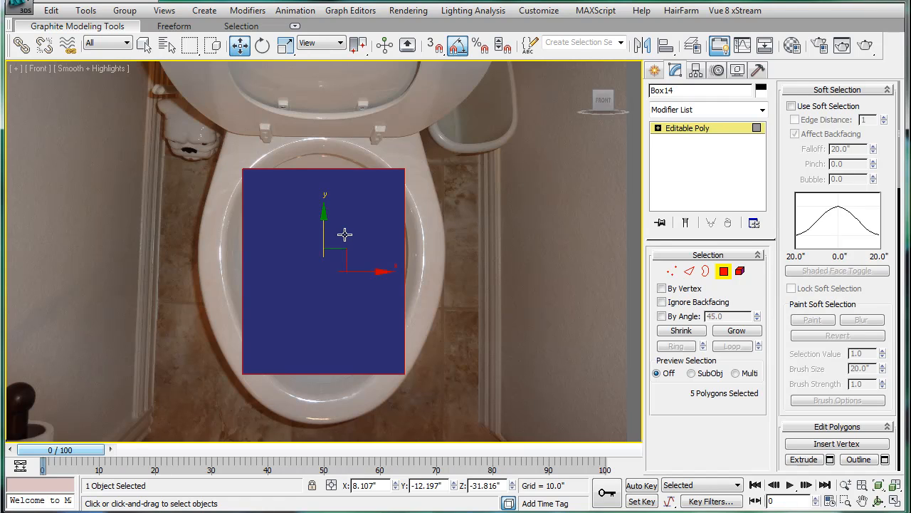
left_click(164, 10)
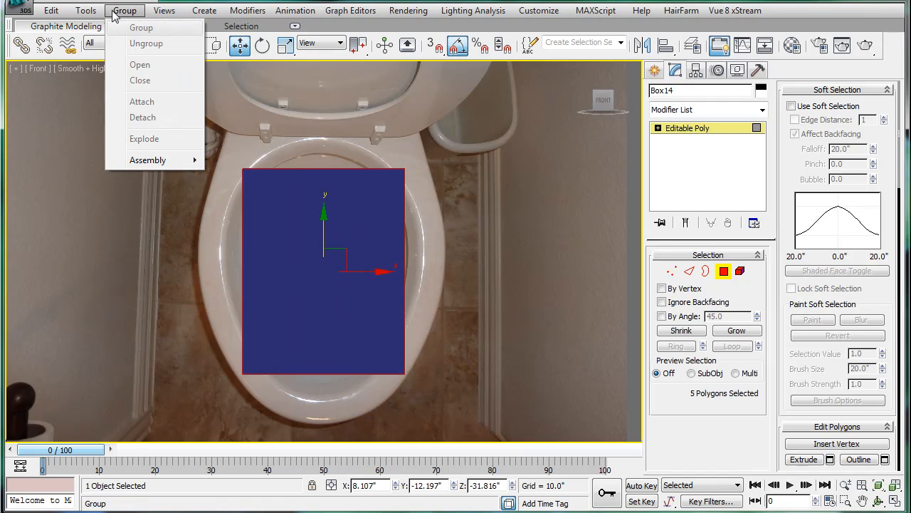
left_click(85, 11)
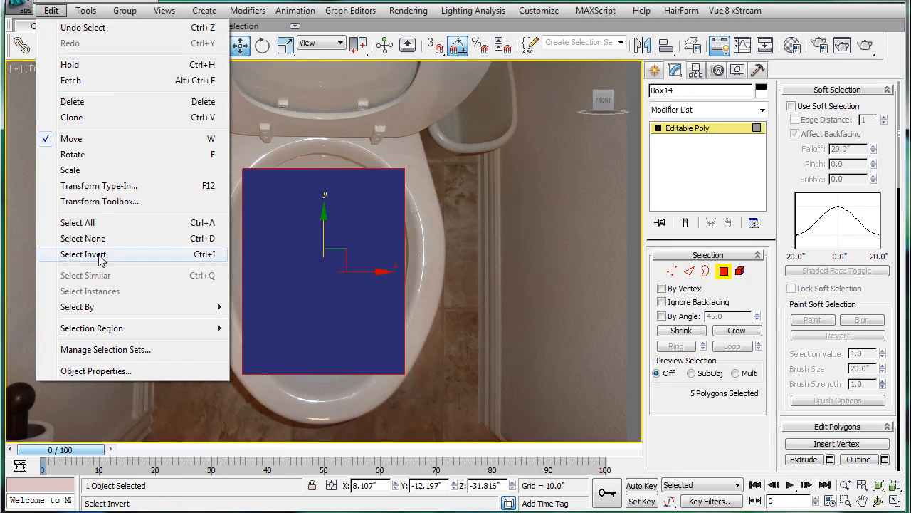
left_click(204, 254)
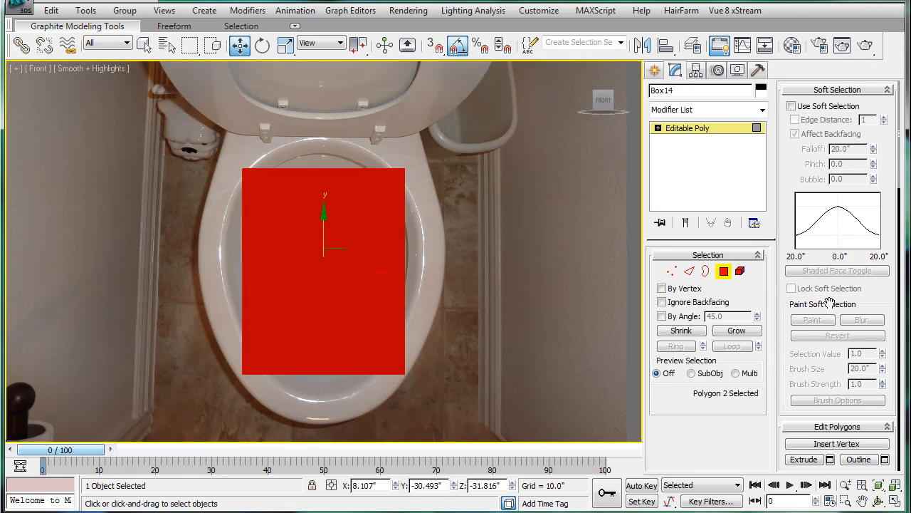
left_click(819, 91)
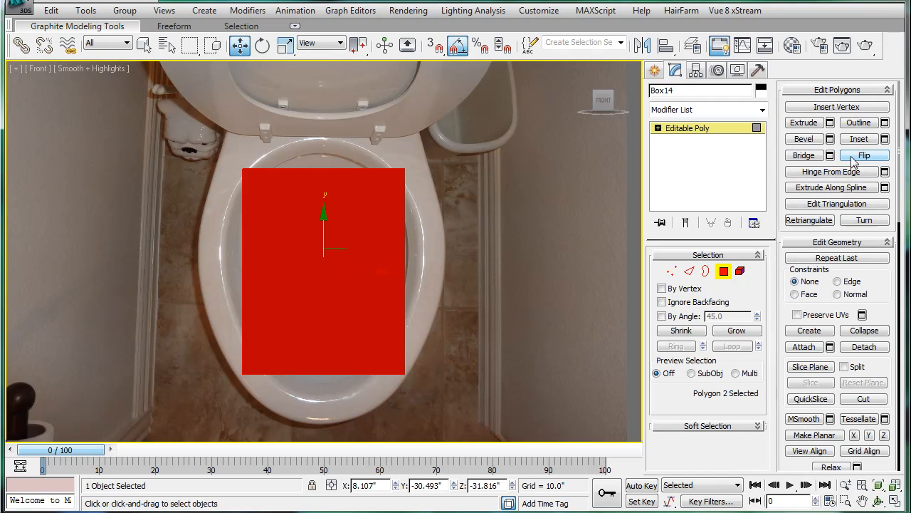
left_click(859, 139)
left_click_drag(353, 282, 354, 254)
left_click(812, 156)
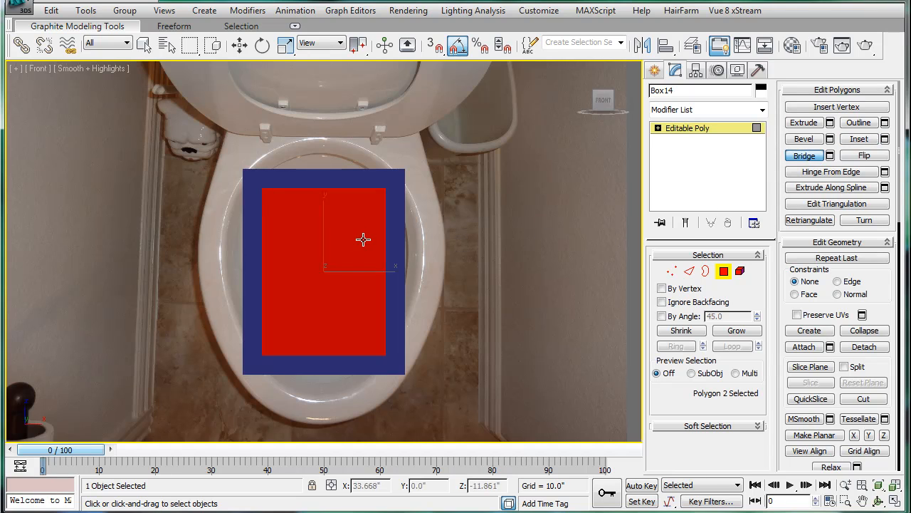
Inset the box's two large opposite faces together and bridge them to cut a rectangular opening through the box.
key("p")
middle_click_drag(360, 252, 344, 207, "alt")
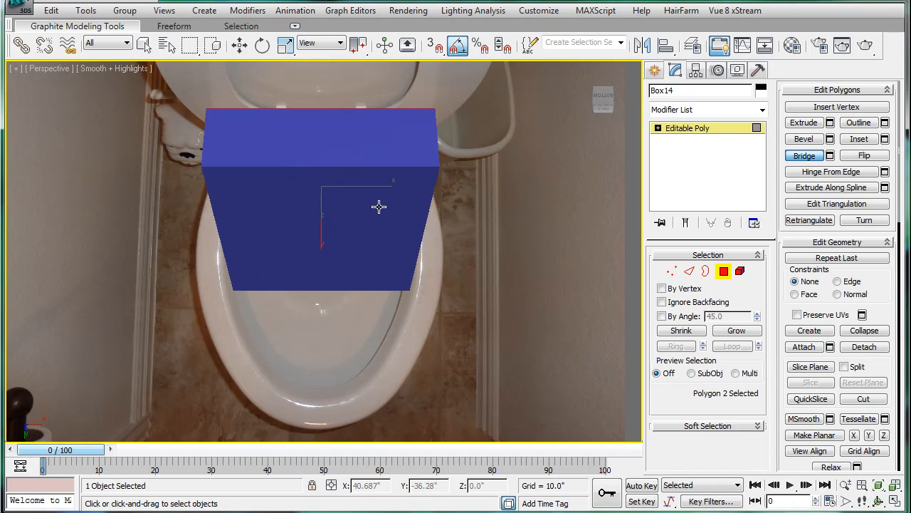
key("w")
left_click(403, 195)
middle_click_drag(376, 167, 384, 274, "alt")
left_click(381, 234, "ctrl")
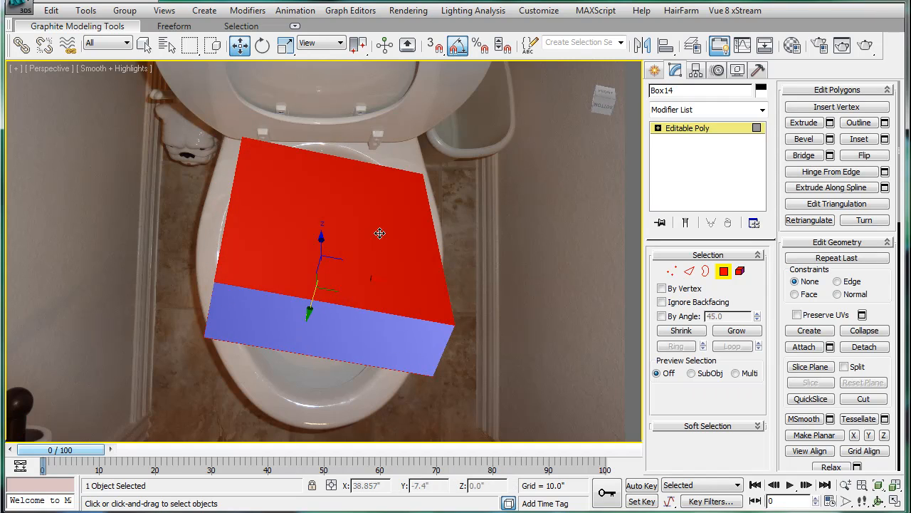
left_click(860, 139)
left_click_drag(407, 228, 391, 272)
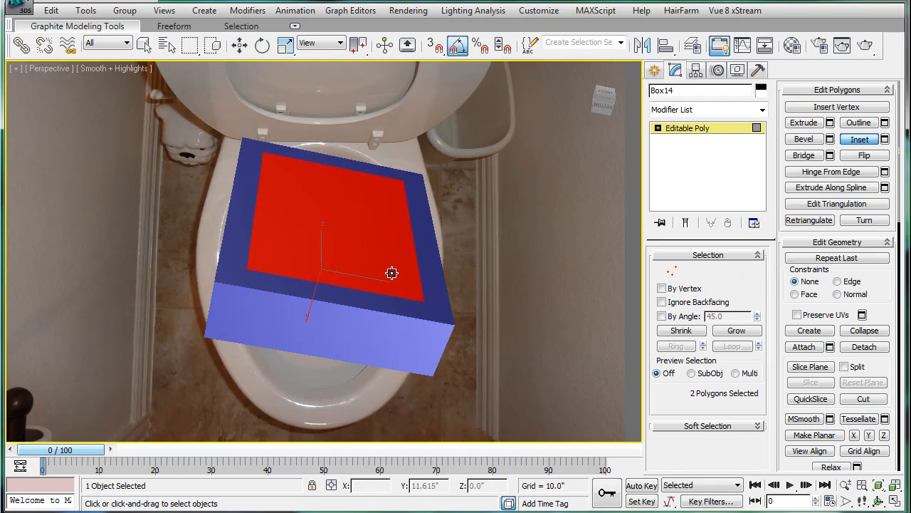
left_click(801, 156)
middle_click_drag(441, 233, 434, 248, "alt")
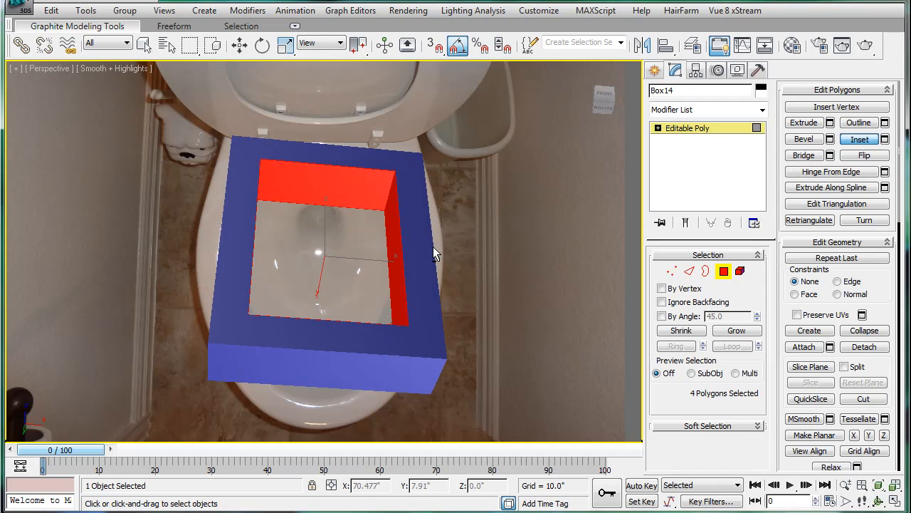
Select all vertices of the frame in the Front view and scale them narrower horizontally.
key("f")
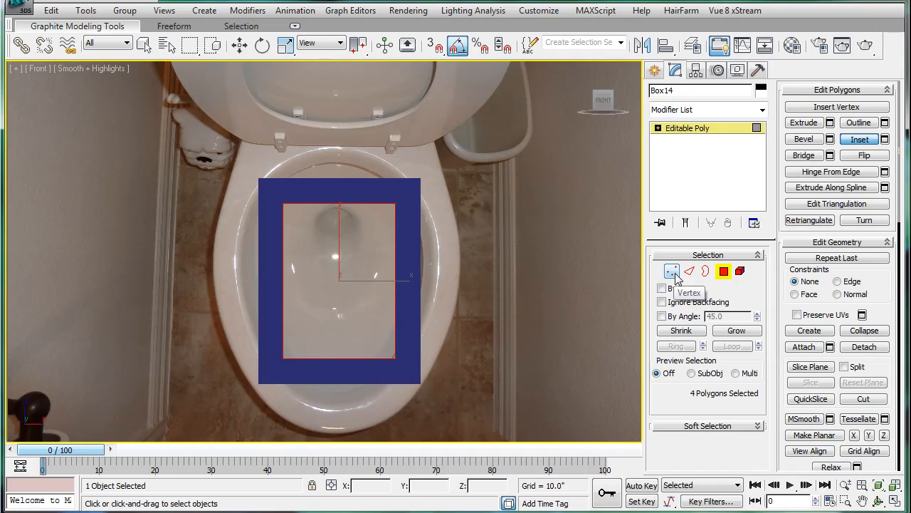
left_click(673, 271)
key("w")
left_click_drag(218, 141, 421, 282)
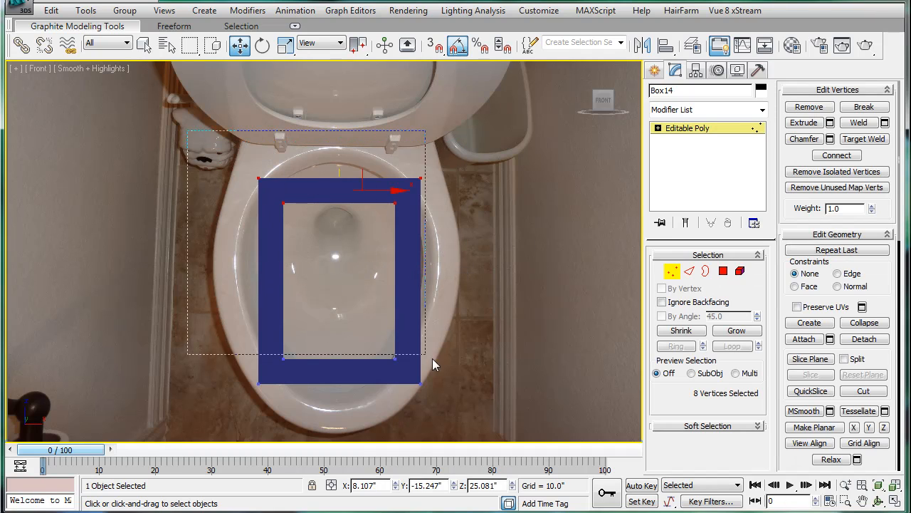
left_click_drag(482, 414, 482, 414)
middle_click_drag(417, 264, 408, 299)
key("r")
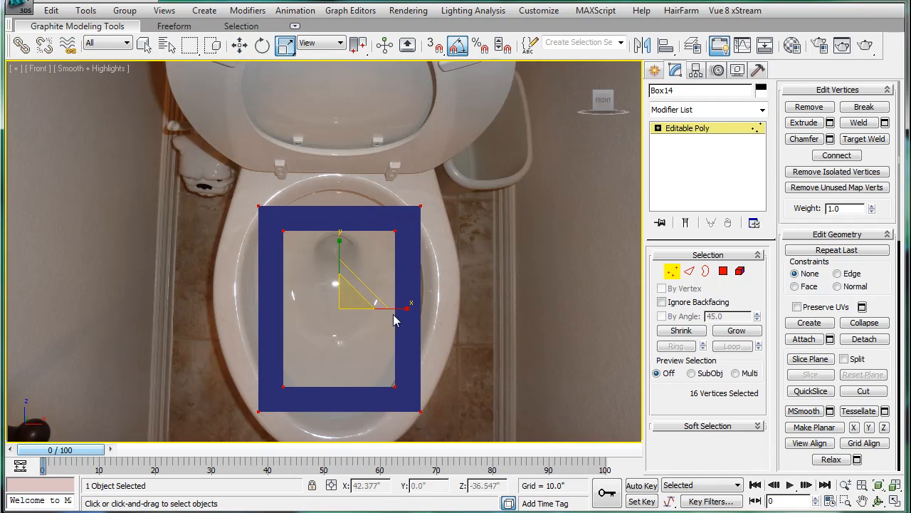
left_click_drag(400, 311, 391, 299)
Move the frame's left vertices slightly outward and raise its bottom vertices by about 16.8".
left_click_drag(240, 191, 339, 434)
key("w")
left_click_drag(328, 308, 320, 308)
left_click_drag(441, 442, 441, 442)
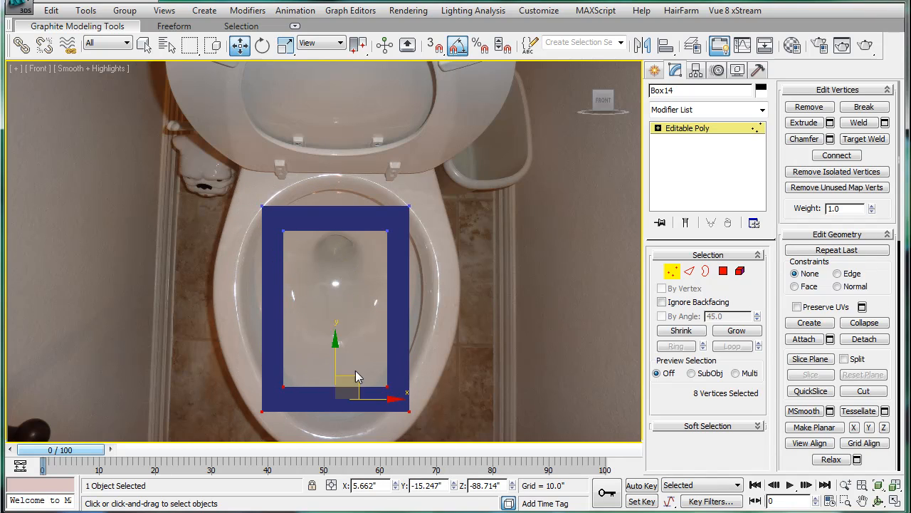
left_click_drag(333, 351, 332, 324)
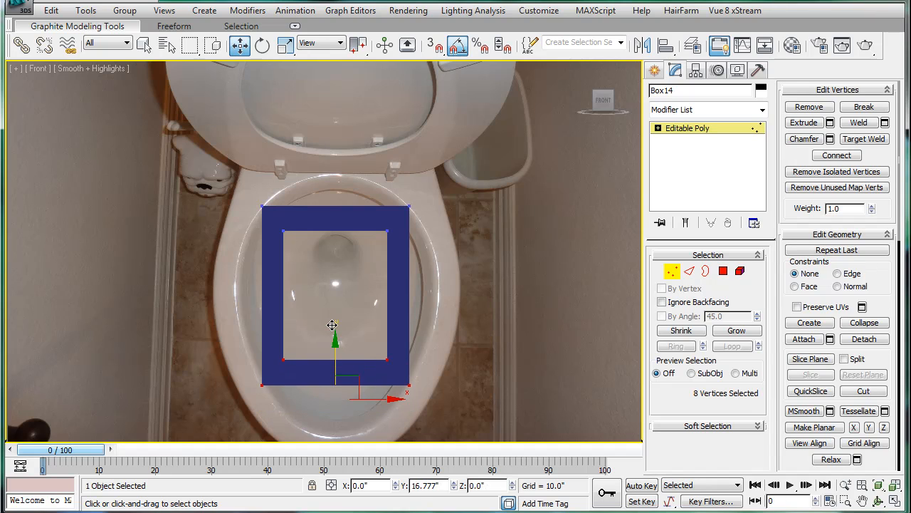
Select only the lower inner vertices of the frame and display the viewport in wireframe.
left_click(690, 271)
middle_click_drag(345, 329, 345, 297)
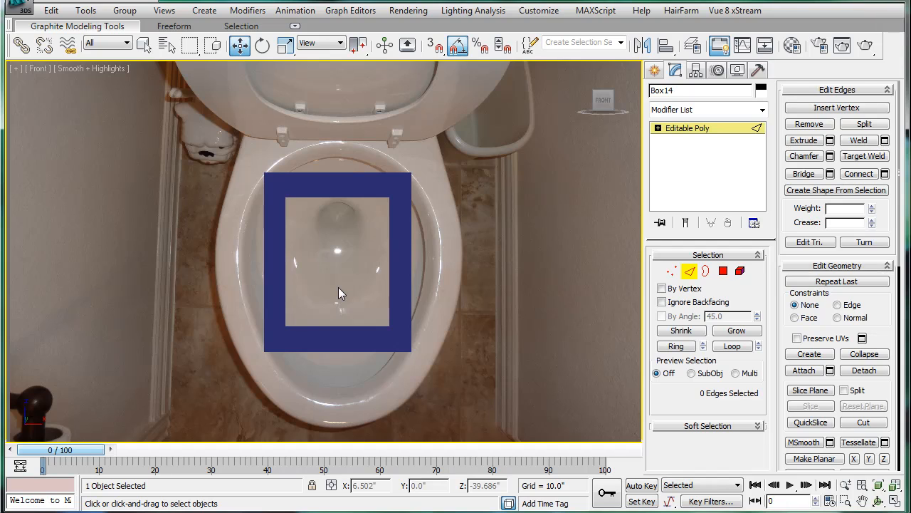
left_click(690, 271)
key("1")
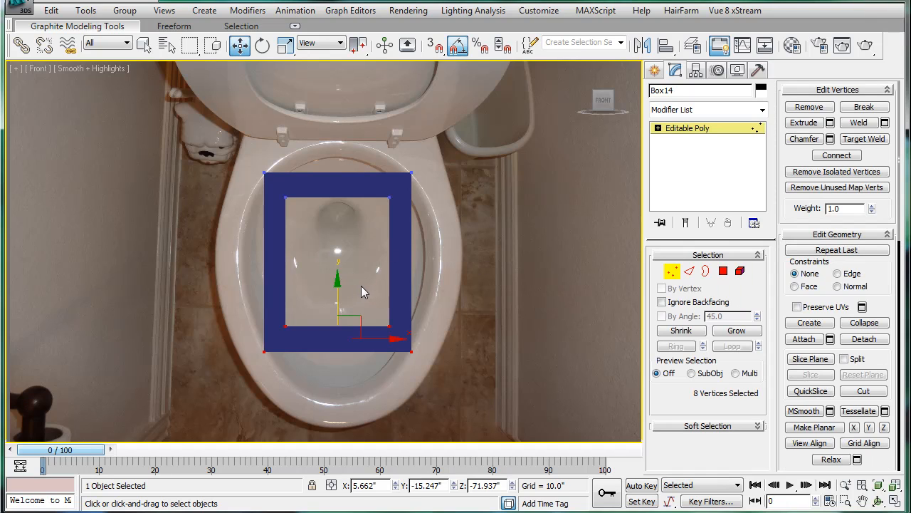
left_click(364, 287)
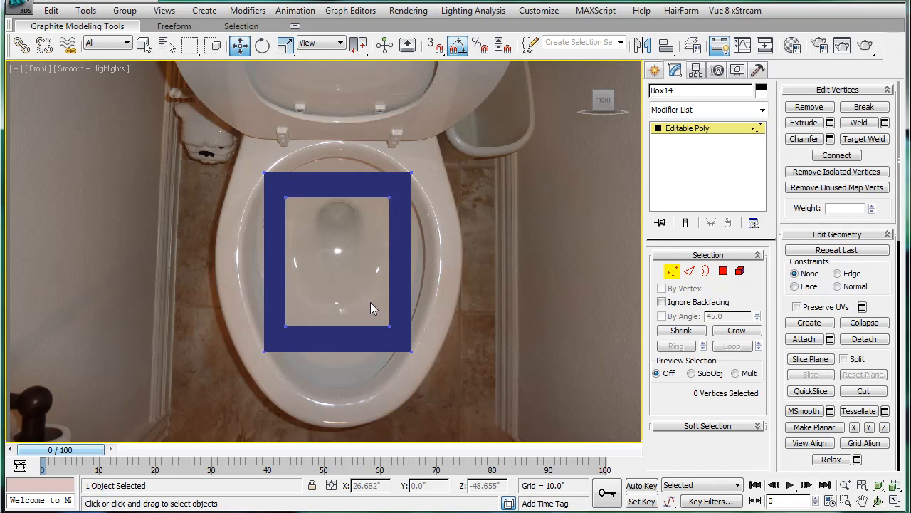
left_click_drag(281, 303, 396, 349)
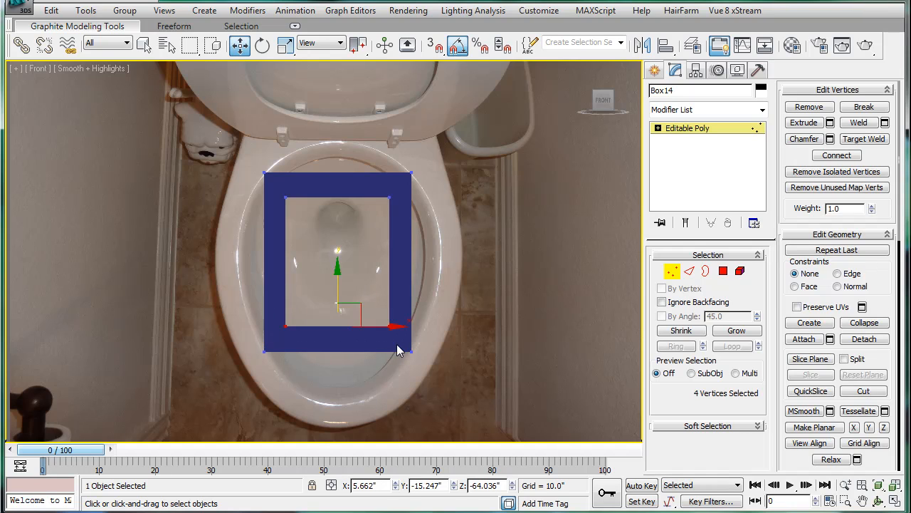
key("F3")
middle_click_drag(325, 312, 324, 282)
Try to adjust the lower inner vertices, undo the change, and select the upper inner vertices.
left_click_drag(333, 254, 355, 273)
key("r")
key("ctrl+z")
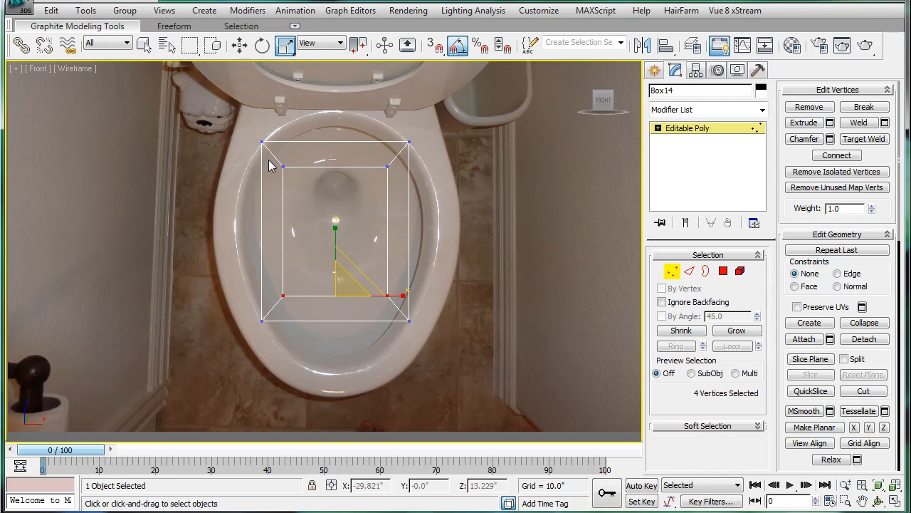
left_click_drag(267, 158, 398, 201)
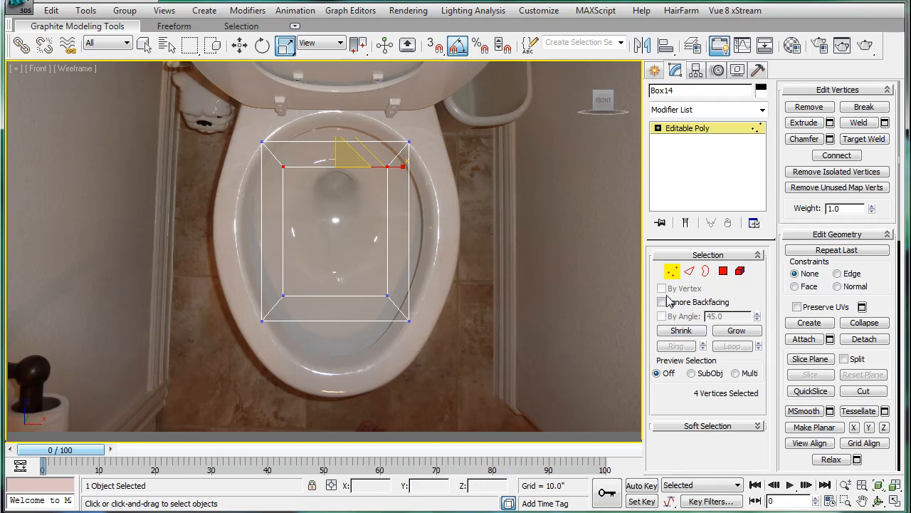
Connect the frame's bottom and top edges with one segment each and move the new edges out to the bowl rim.
left_click(690, 270)
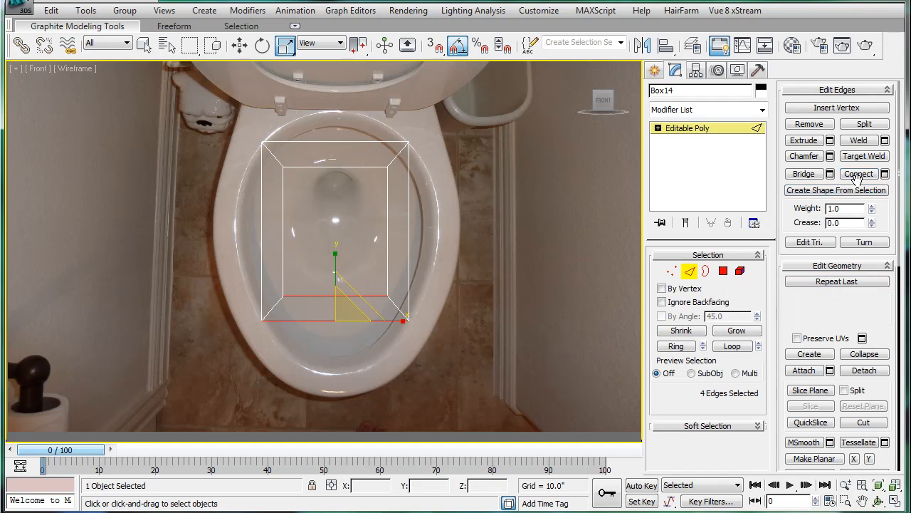
left_click(885, 173)
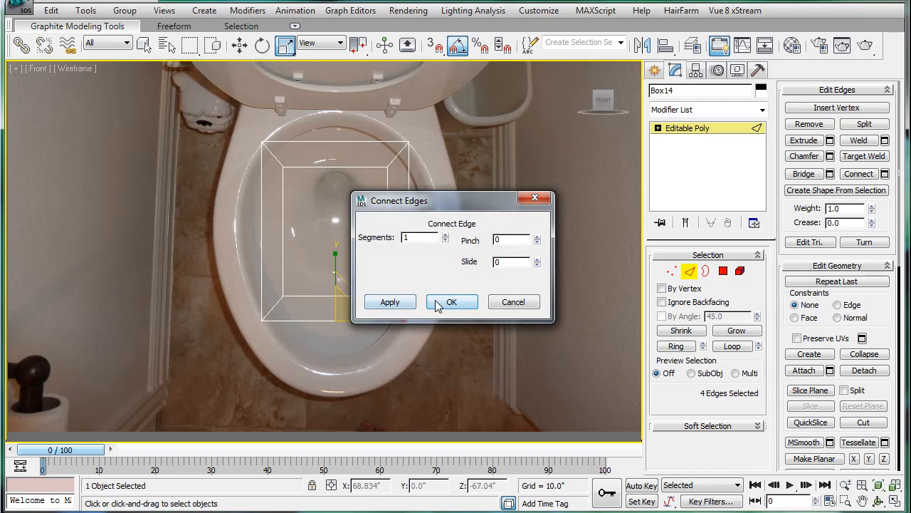
left_click(449, 301)
key("w")
left_click_drag(334, 262, 344, 314)
left_click_drag(330, 122, 381, 228)
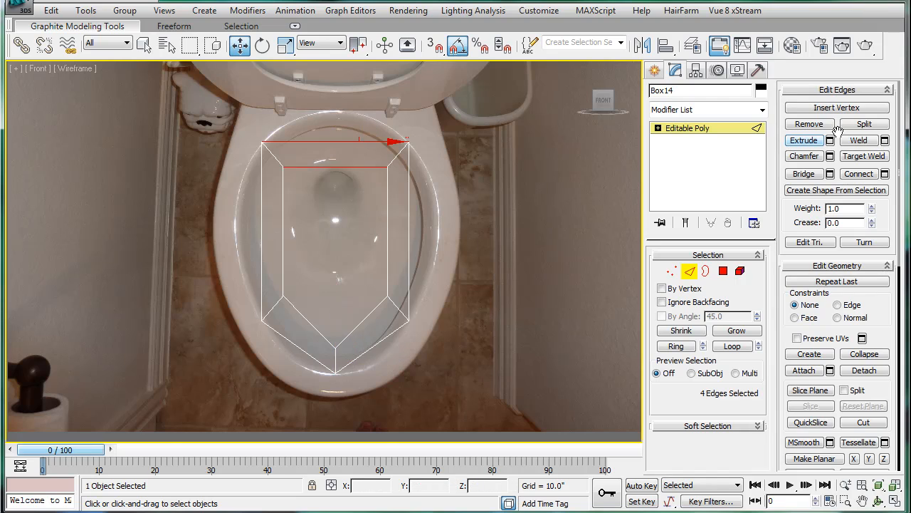
left_click_drag(334, 115, 325, 86)
Connect the frame's right and left side edges and move the new middle edges outward to the rim.
left_click_drag(353, 229, 466, 234)
left_click(859, 174)
left_click_drag(159, 244, 299, 217)
left_click(859, 174)
Add connecting edges to the two lower-left sections of the ring and move them outward to follow the rim.
left_click_drag(299, 234, 226, 273)
left_click(870, 177)
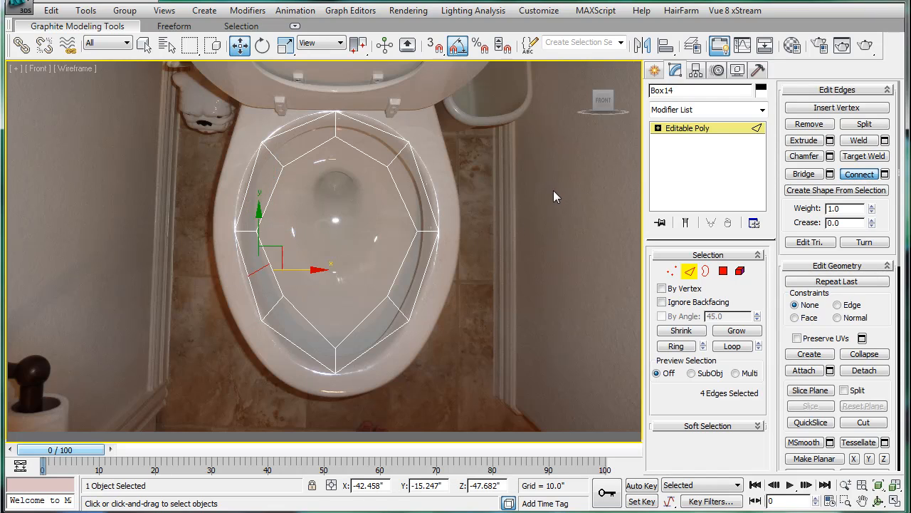
left_click_drag(280, 251, 275, 254)
left_click_drag(313, 299, 291, 355)
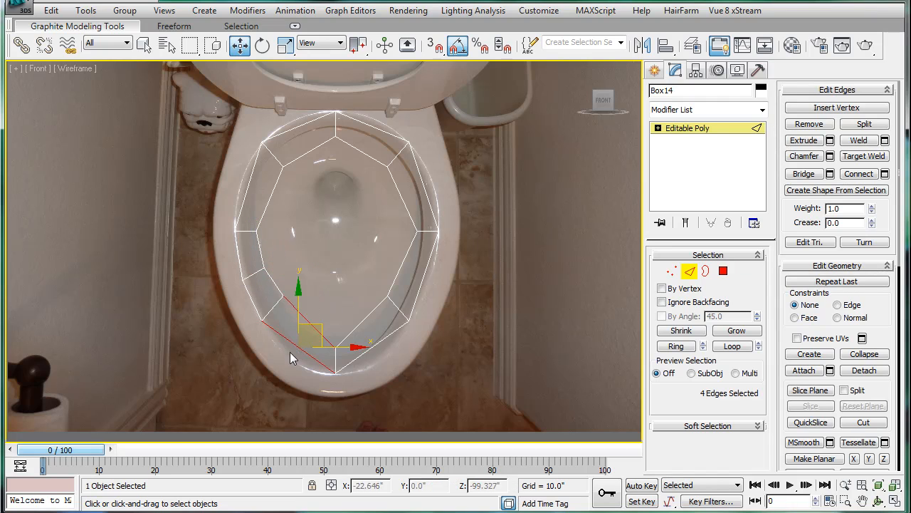
left_click(858, 174)
left_click_drag(327, 312, 319, 320)
Add connecting edges to the two lower-right sections of the ring and move them outward to follow the rim.
left_click(375, 351)
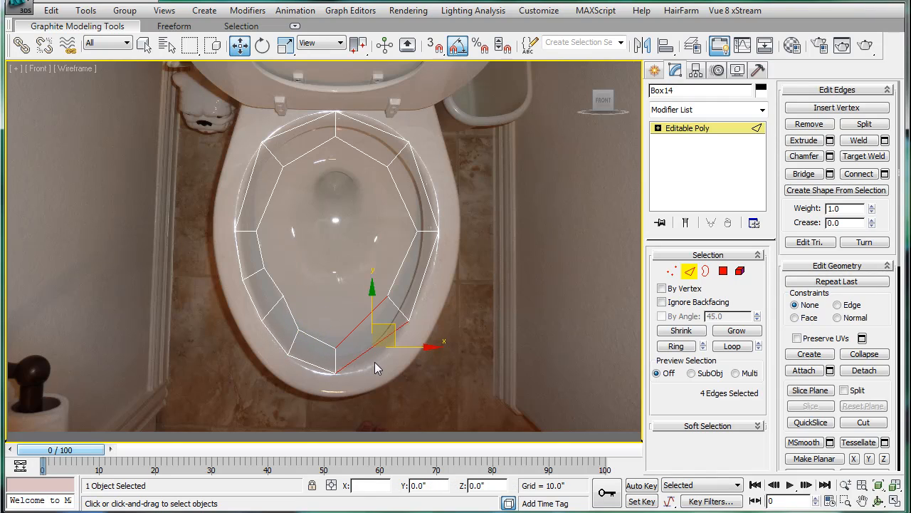
left_click(859, 174)
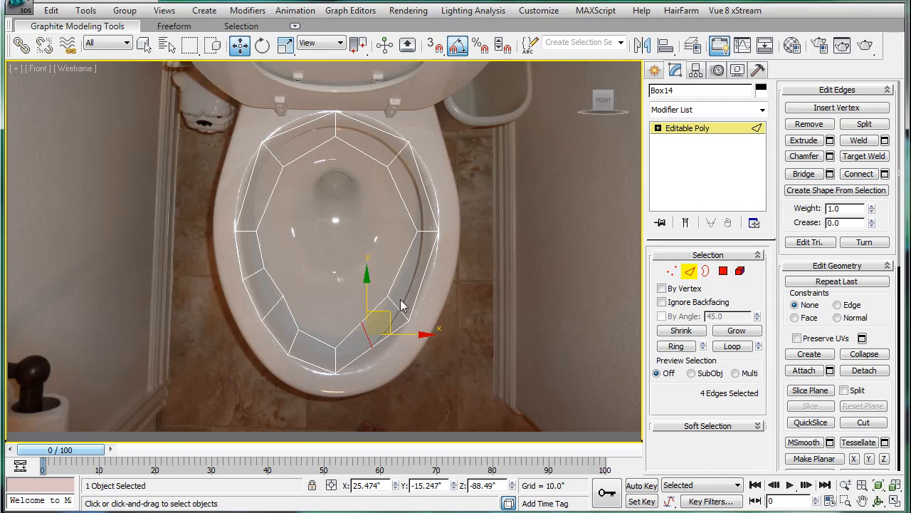
left_click_drag(386, 318, 399, 331)
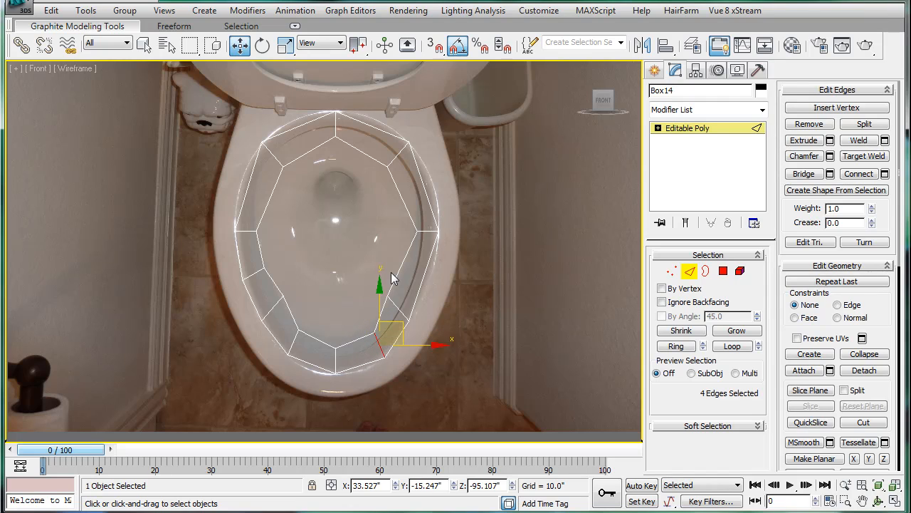
left_click_drag(385, 259, 590, 249)
left_click(860, 173)
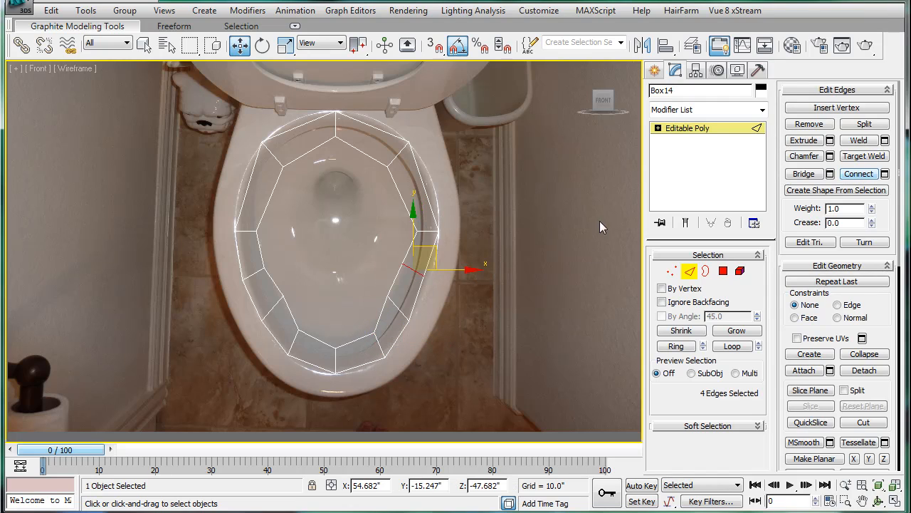
left_click_drag(438, 251, 441, 251)
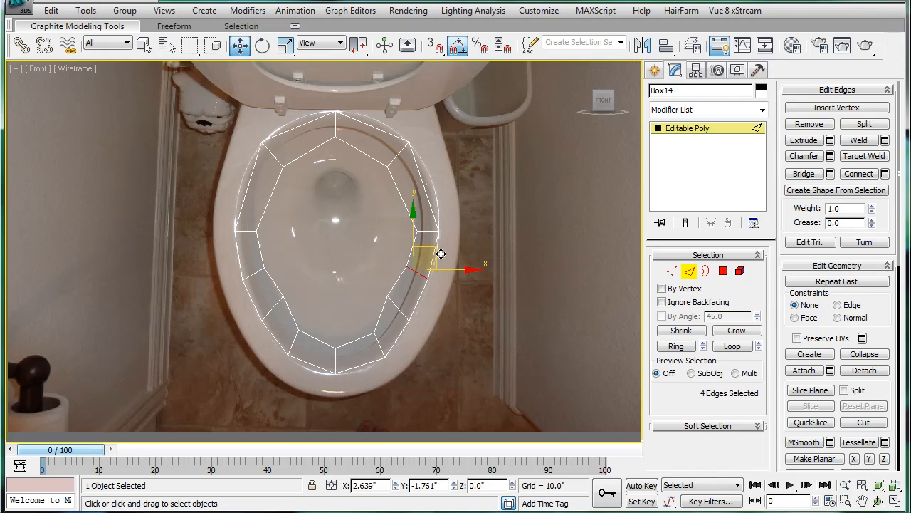
Add connecting edges to the two upper-right sections of the ring and move them outward to follow the rim.
key("ctrl+z")
key("ctrl+z")
left_click(858, 173)
left_click_drag(440, 175, 451, 163)
left_click_drag(364, 116, 367, 175)
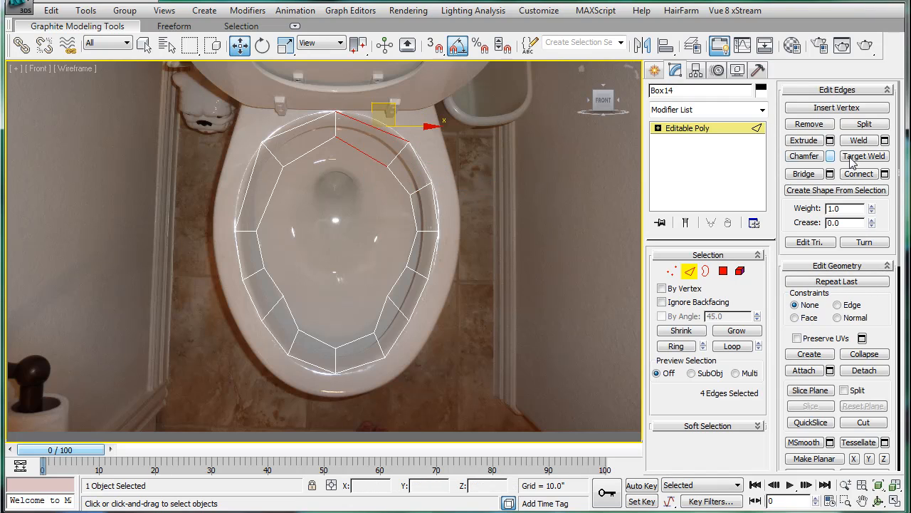
left_click(873, 175)
left_click_drag(397, 126, 404, 116)
Connect the edges just left of the ring's top center and move the new edges outward onto the rim.
left_click_drag(305, 158, 306, 160)
left_click(859, 175)
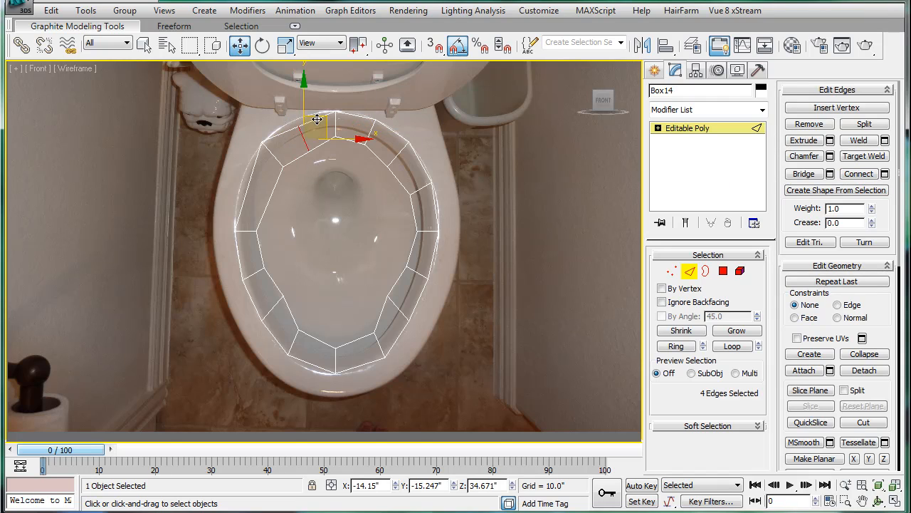
left_click_drag(319, 117, 315, 107)
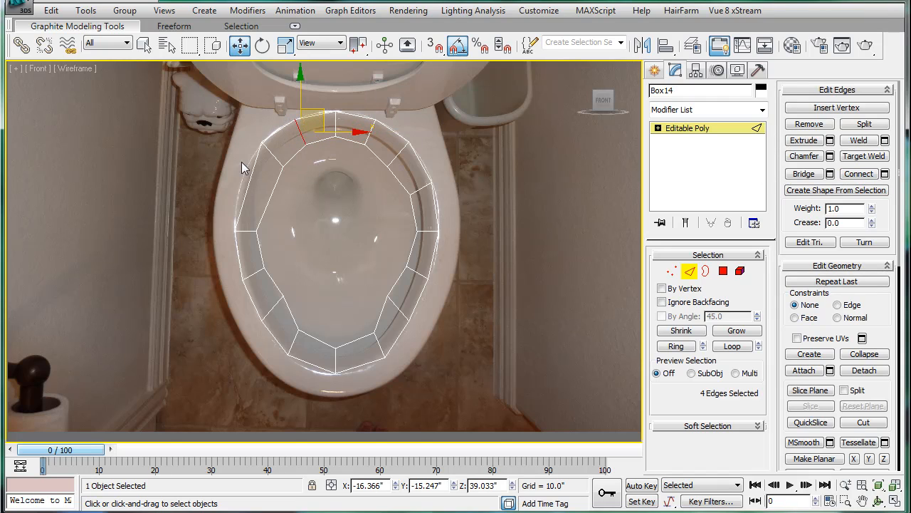
Connect the edges of the ring's upper-left section and move the new edges outward onto the rim.
left_click_drag(277, 205, 279, 207)
left_click(860, 174)
left_click_drag(264, 166, 268, 165)
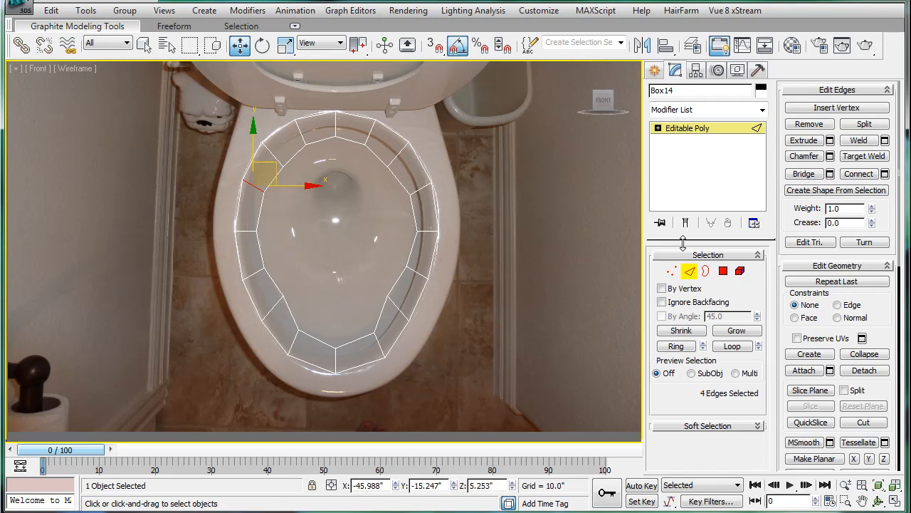
Move the inner vertices at the ring's top center and just right of it outward toward the rim's inner edge.
left_click(671, 271)
scroll(350, 180, "up", 4)
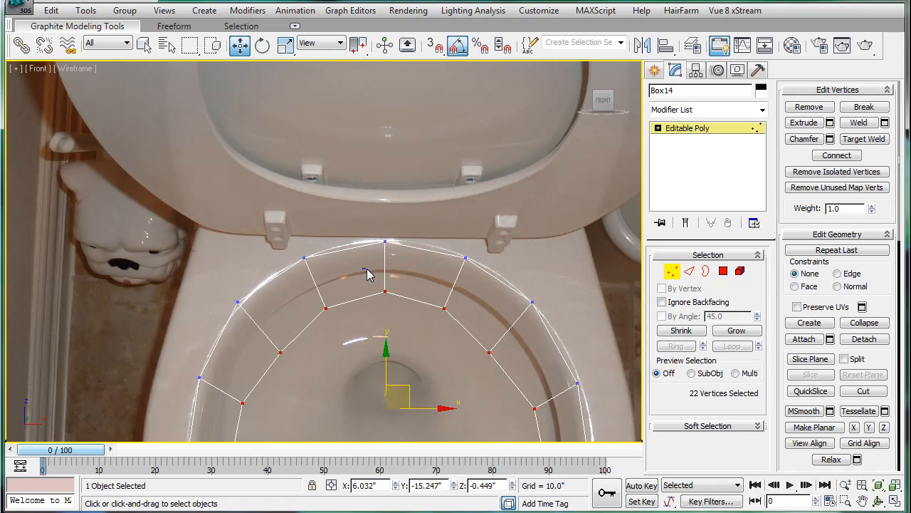
left_click(385, 293)
left_click_drag(386, 293, 385, 270)
left_click(445, 308)
left_click_drag(468, 289, 481, 265)
Move the next two inner vertices on the ring's upper-right side outward to follow the rim's inner edge.
middle_click_drag(469, 355, 401, 287)
left_click_drag(406, 271, 448, 303)
left_click_drag(444, 270, 468, 244)
middle_click_drag(469, 366, 423, 298)
left_click_drag(423, 295, 427, 298)
left_click_drag(441, 250, 460, 240)
Move the inner vertices along the ring's right and lower-right side outward to follow the rim's inner edge.
middle_click_drag(431, 279, 407, 214)
left_click_drag(348, 240, 447, 262)
left_click_drag(350, 325, 409, 377)
left_click_drag(414, 327, 432, 340)
middle_click_drag(415, 352, 417, 246)
left_click_drag(272, 273, 391, 338)
left_click_drag(376, 280, 400, 310)
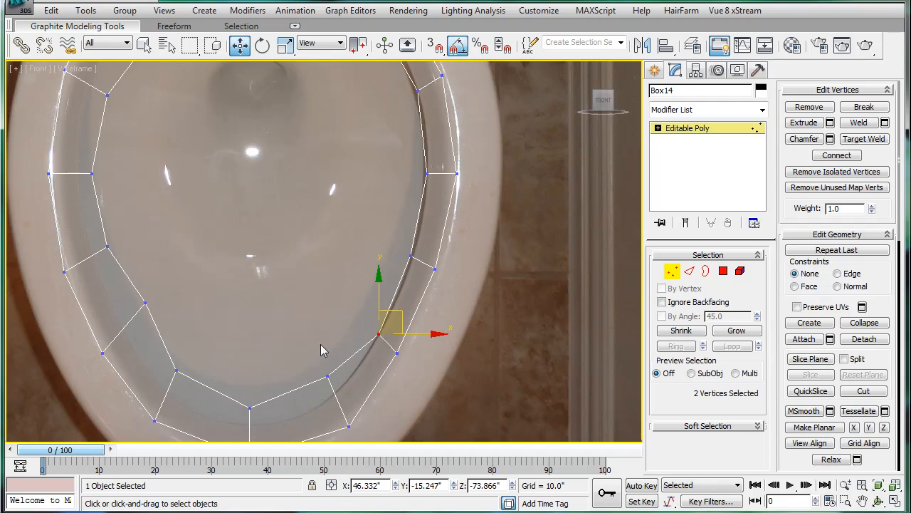
Move the inner vertices around the ring's bottom outward to match the curve of the bowl opening.
middle_click_drag(309, 342, 349, 271)
left_click_drag(345, 278, 394, 321)
left_click_drag(394, 289, 401, 309)
left_click_drag(285, 329, 302, 346)
left_click_drag(309, 313, 307, 331)
left_click_drag(213, 313, 236, 301)
Move the inner vertices on the ring's lower-left and left side outward to follow the rim's inner edge.
middle_click_drag(270, 254, 336, 309)
left_click_drag(303, 254, 245, 323)
left_click_drag(274, 272, 254, 295)
left_click_drag(251, 205, 208, 242)
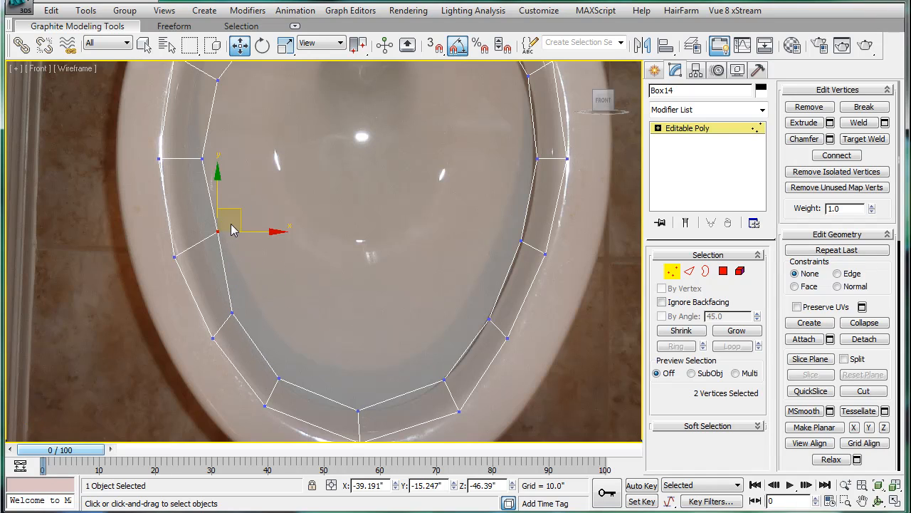
left_click_drag(237, 213, 224, 222)
middle_click_drag(228, 198, 255, 280)
left_click_drag(261, 218, 228, 265)
left_click_drag(252, 220, 241, 221)
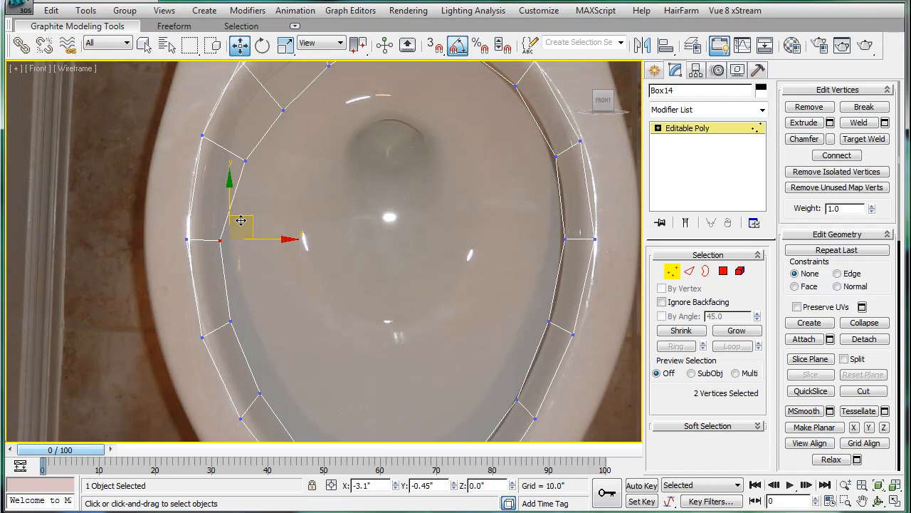
Move the inner vertices on the ring's upper-left side outward to complete the rim's inner outline.
middle_click_drag(266, 200, 283, 292)
left_click_drag(272, 240, 304, 160)
middle_click_drag(306, 191, 288, 280)
left_click_drag(301, 234, 334, 261)
left_click_drag(344, 221, 330, 200)
Scale up the four edges crossing the ring's upper-left section, and scale the whole ring uniformly to about 114 percent.
key("alt+w")
middle_click_drag(440, 299, 577, 314, "alt")
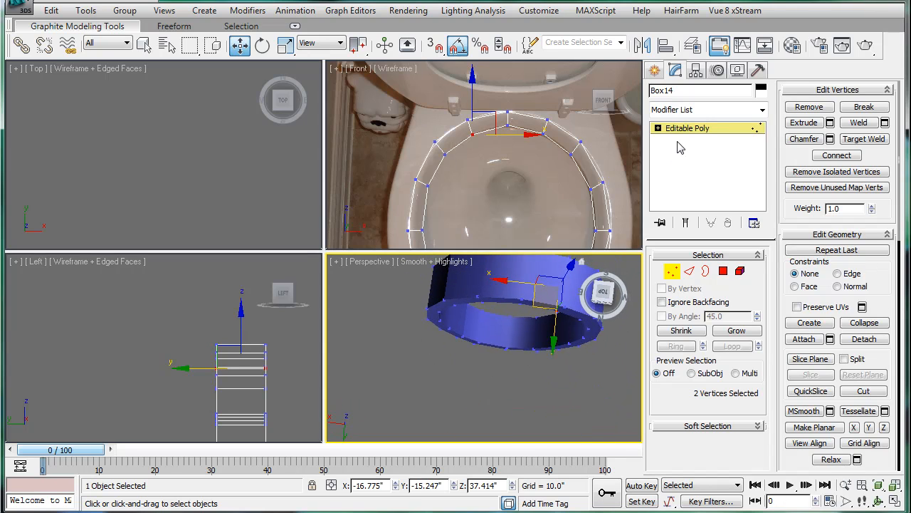
left_click(682, 129)
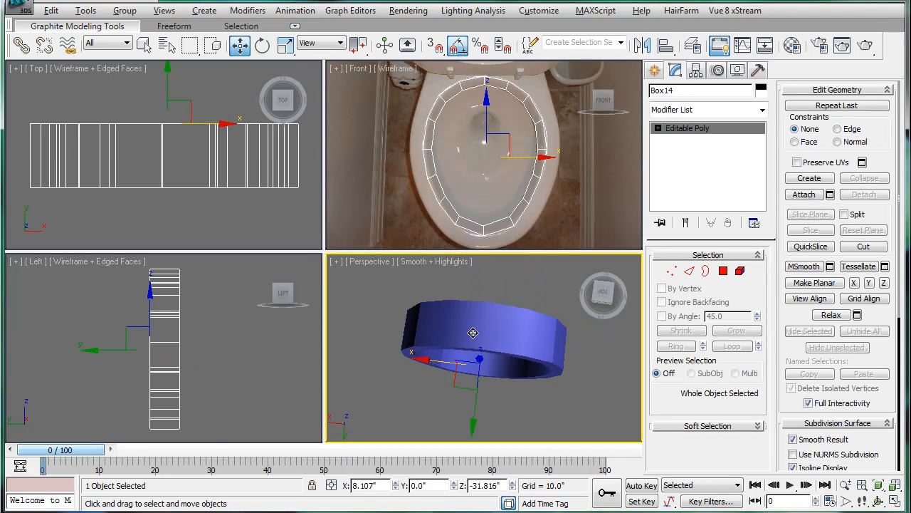
middle_click_drag(473, 333, 601, 266, "alt")
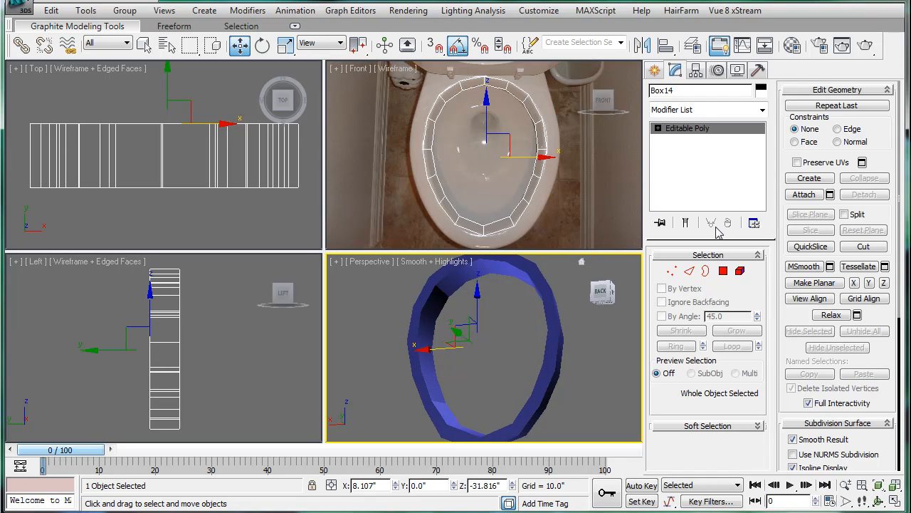
left_click(689, 272)
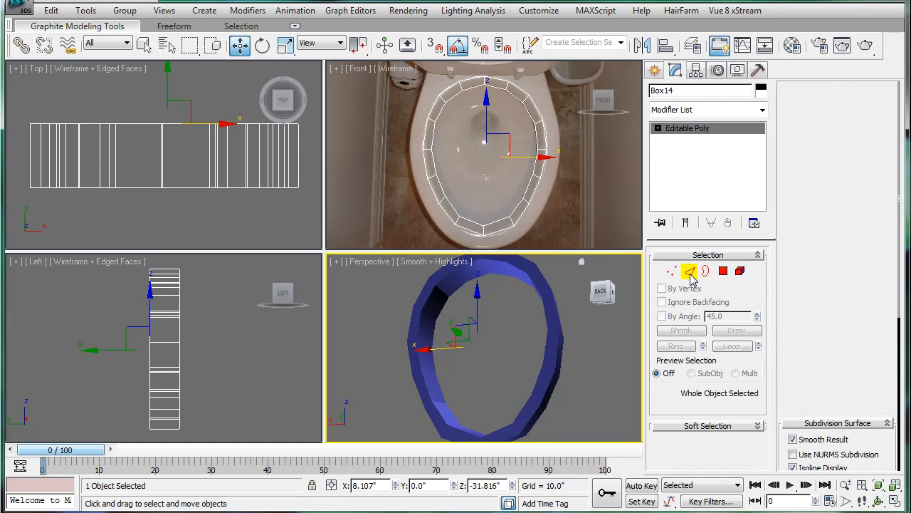
middle_click_drag(496, 168, 497, 177)
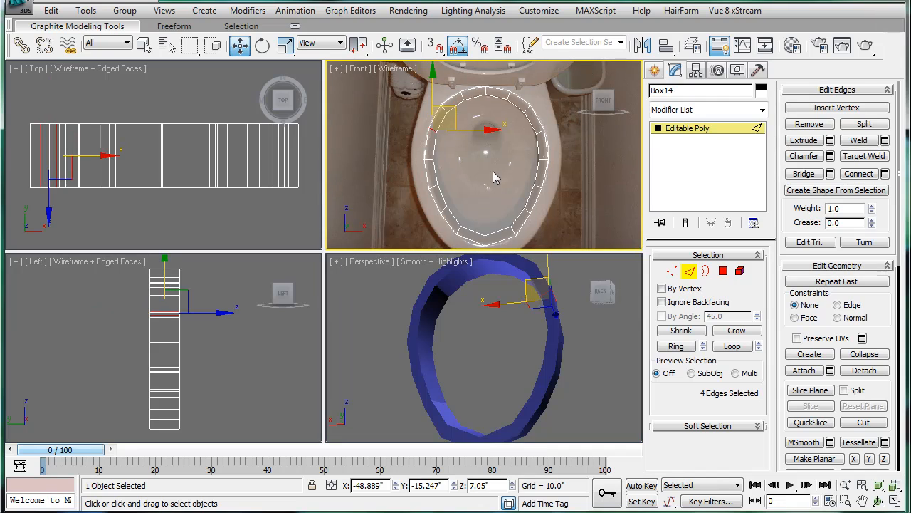
key("r")
mouse_move(440, 121)
left_mouse_down()
mouse_move(443, 108)
mouse_move(442, 126)
left_mouse_up()
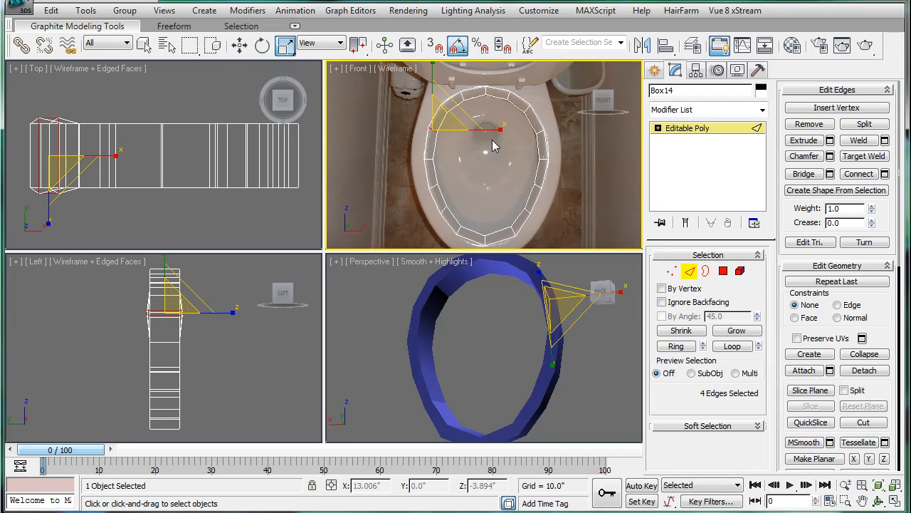
left_click(716, 134)
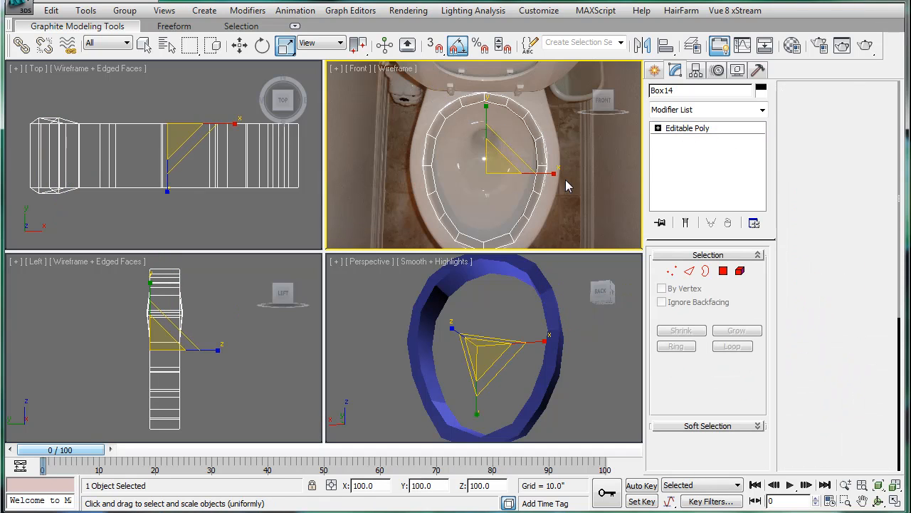
left_click_drag(510, 164, 519, 156)
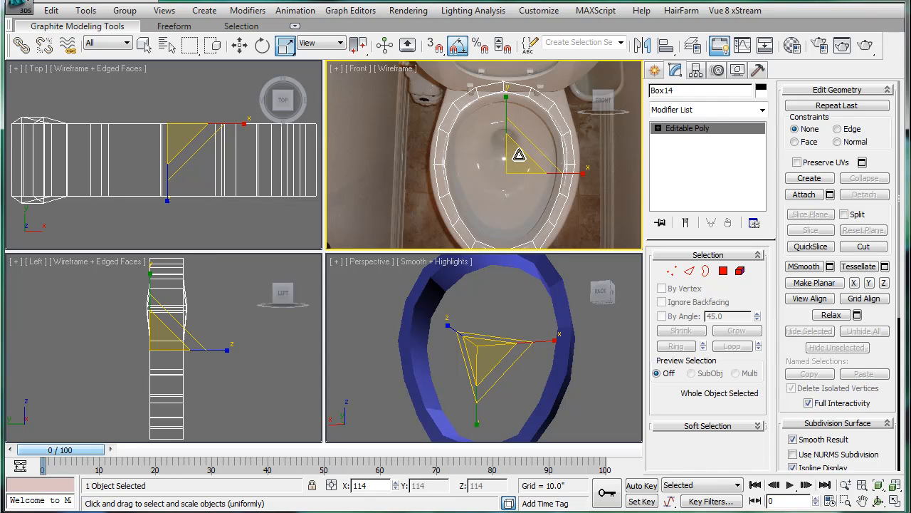
key("2")
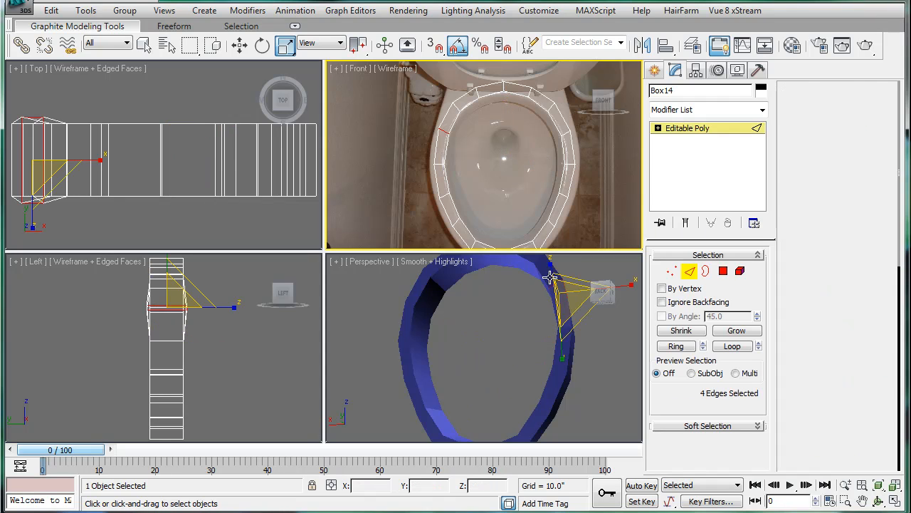
left_click(551, 277)
key("F3")
left_click(554, 264)
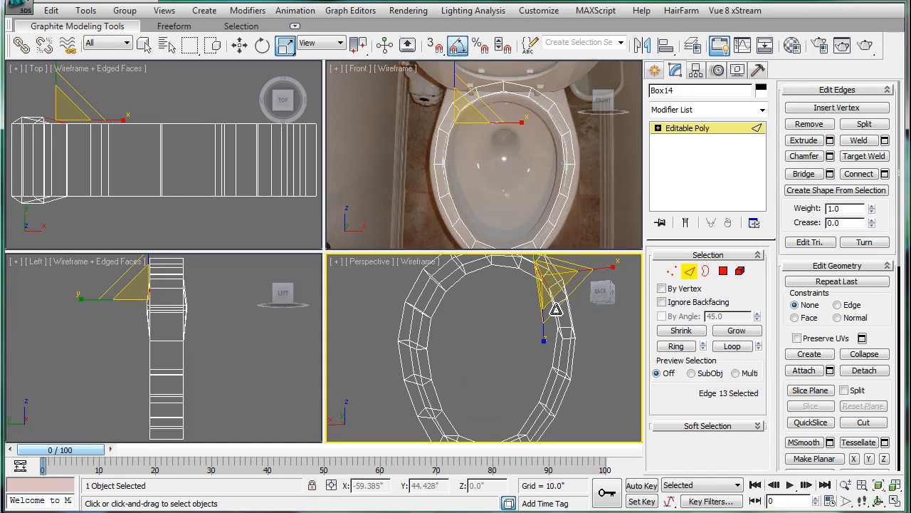
middle_click_drag(557, 268, 567, 275, "alt")
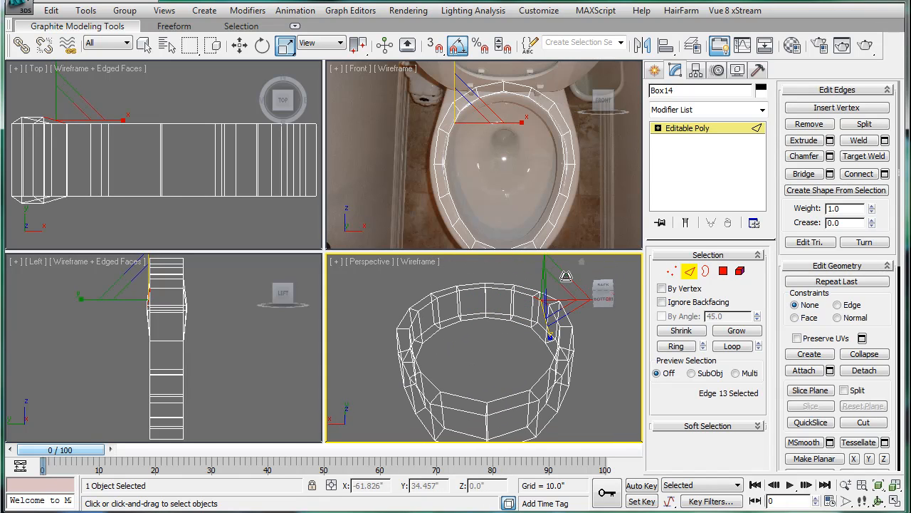
Select an upper-right polygon in the front view to locate the ring's front face in the perspective view.
left_click(725, 271)
left_click(560, 120)
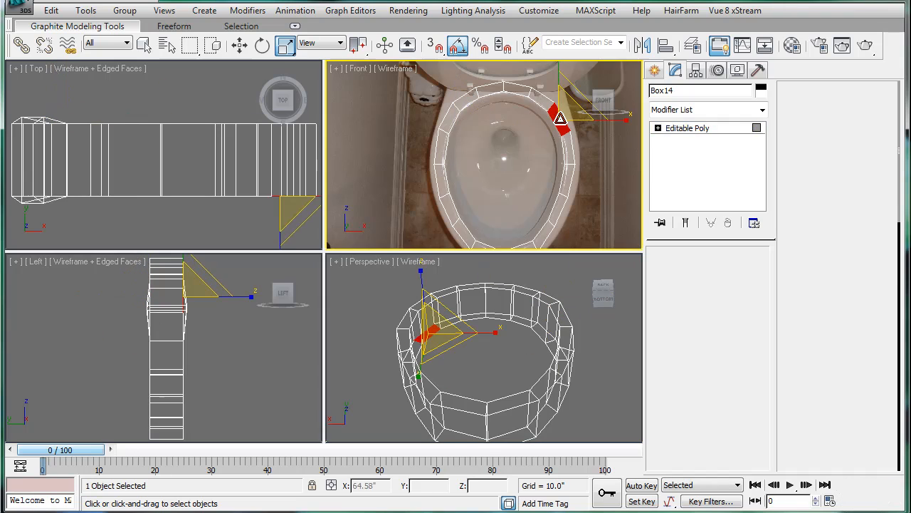
middle_click_drag(527, 325, 506, 249, "alt")
key("F3")
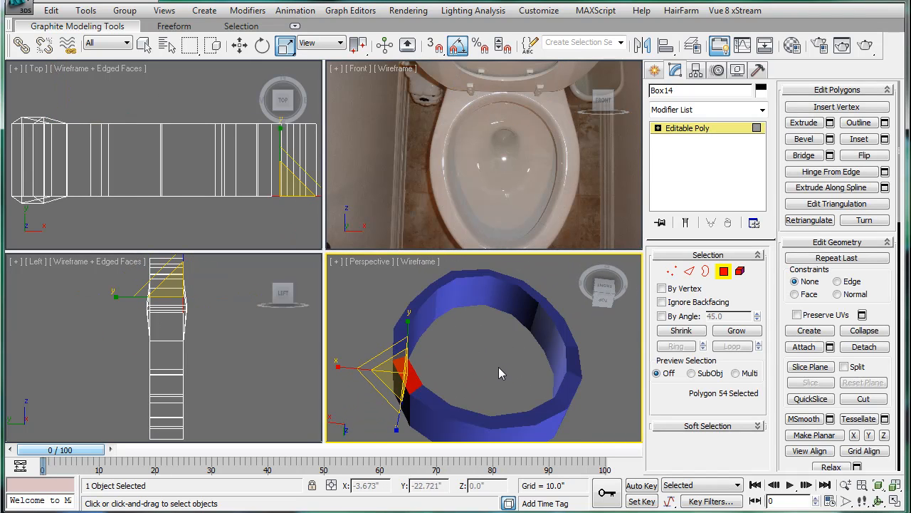
middle_click_drag(498, 369, 512, 335, "alt")
Select the inner edge loop of the ring's front face and chamfer it by 1.63" with one segment.
left_click(689, 271)
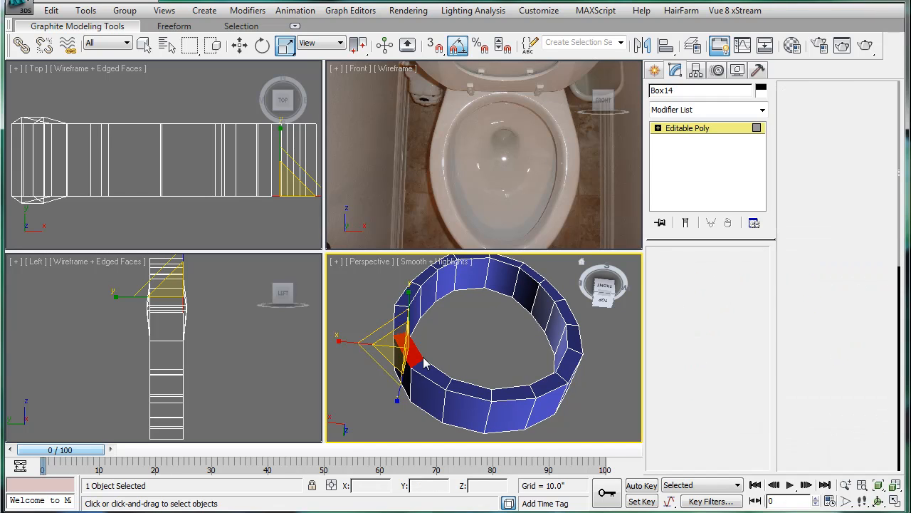
left_click(405, 356)
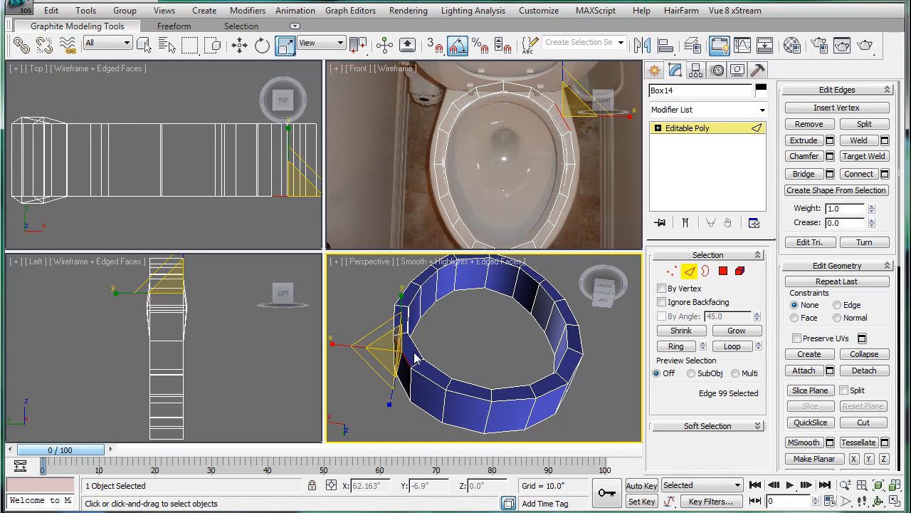
left_click(412, 353)
left_click(734, 346)
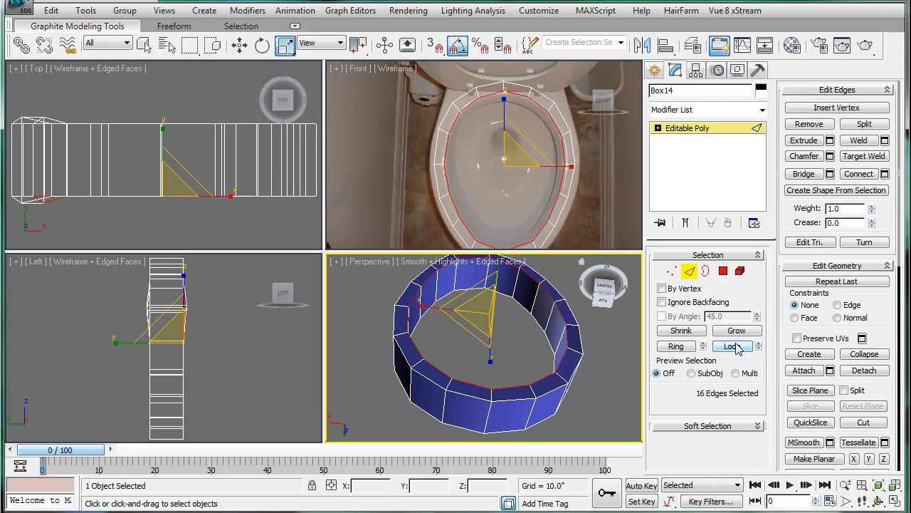
left_click(830, 156)
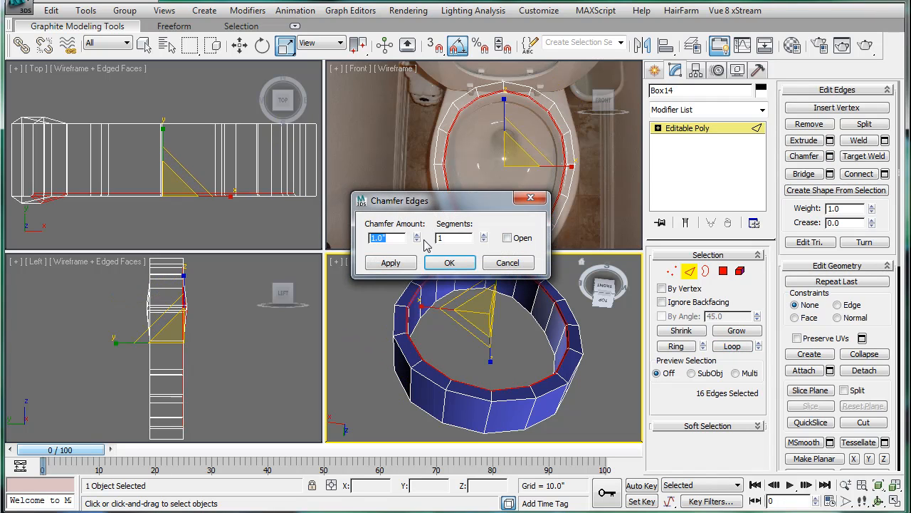
type("1.7")
key("Return")
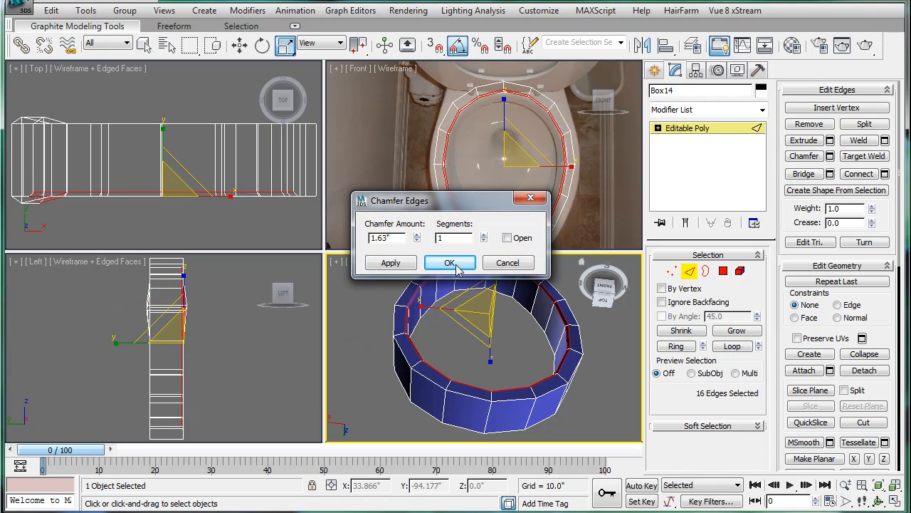
left_click(460, 260)
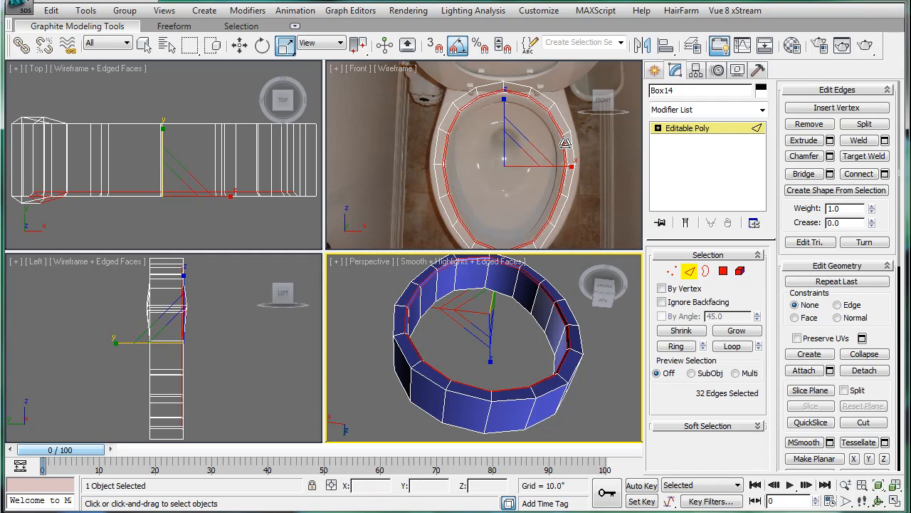
Select the inner edge loop on the ring's back face and move it along the ring's depth to about Y -13.5".
scroll(595, 192, "up", 1)
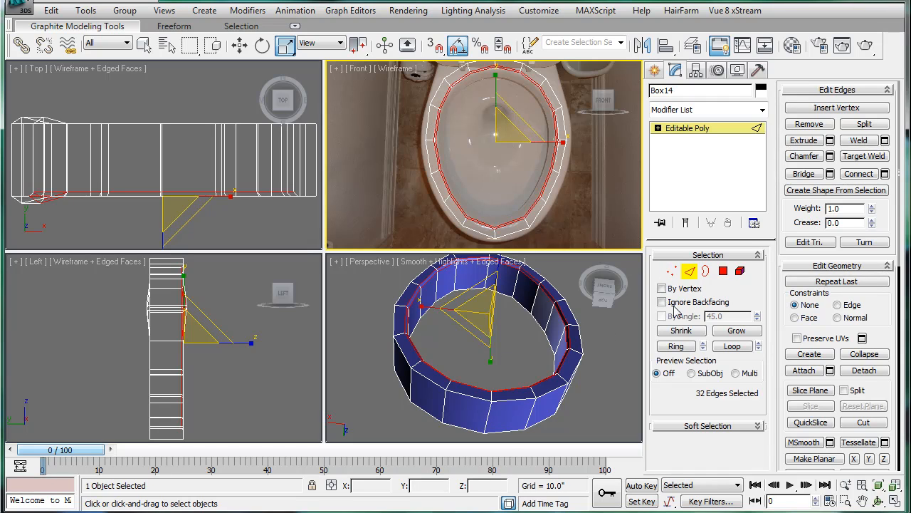
middle_click_drag(548, 368, 554, 243, "alt")
left_click(539, 298)
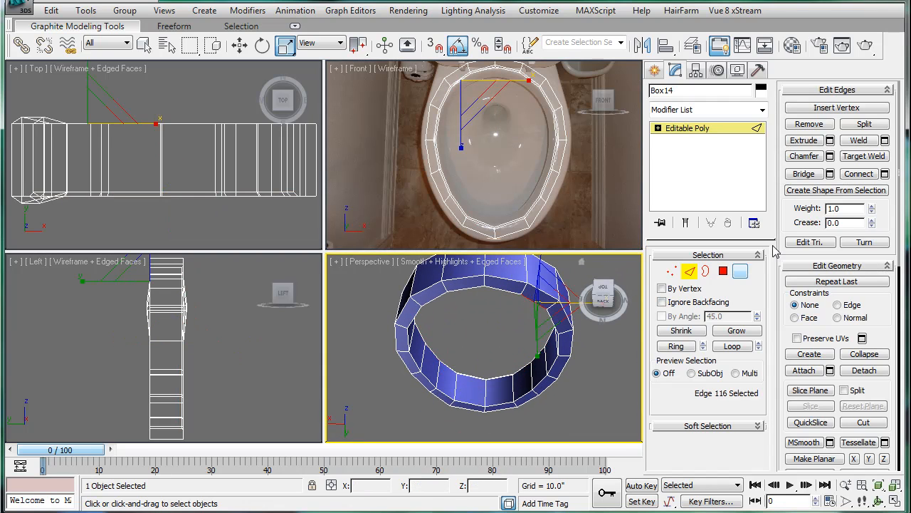
left_click(733, 346)
key("w")
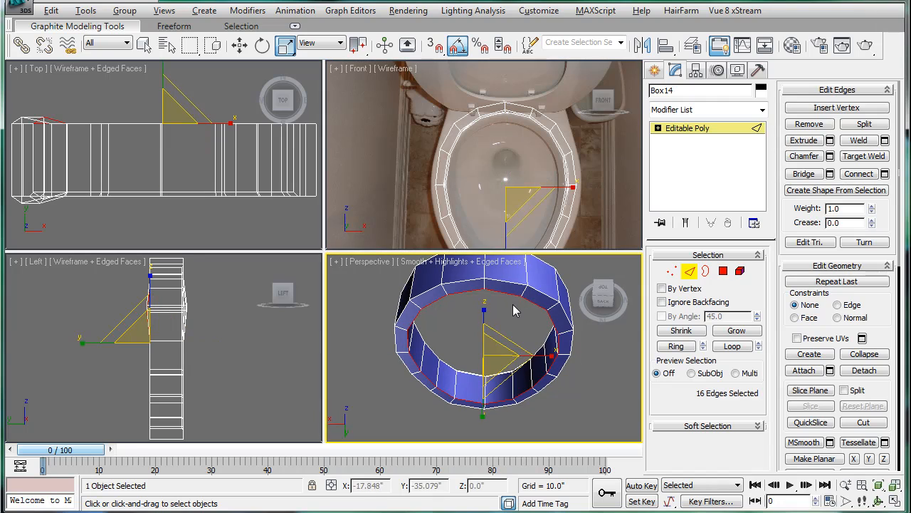
middle_click_drag(493, 314, 526, 374, "alt")
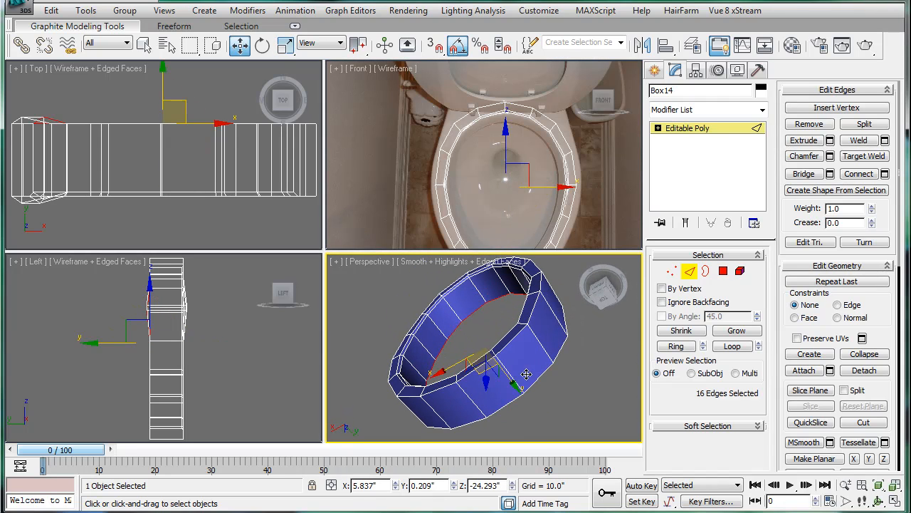
left_click_drag(512, 381, 522, 361)
middle_click_drag(522, 361, 676, 208, "alt")
Switch the ring to vertex editing and work on it in the top view.
left_click(673, 273)
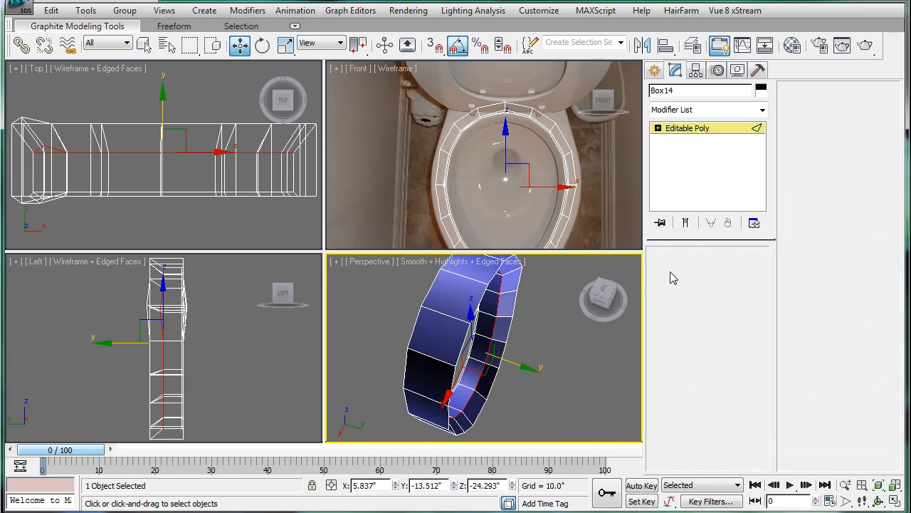
middle_click_drag(163, 167, 230, 175)
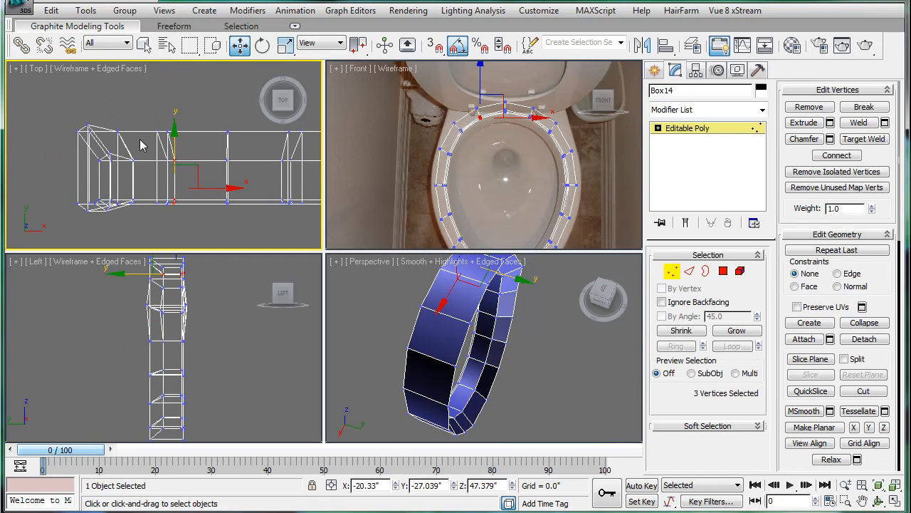